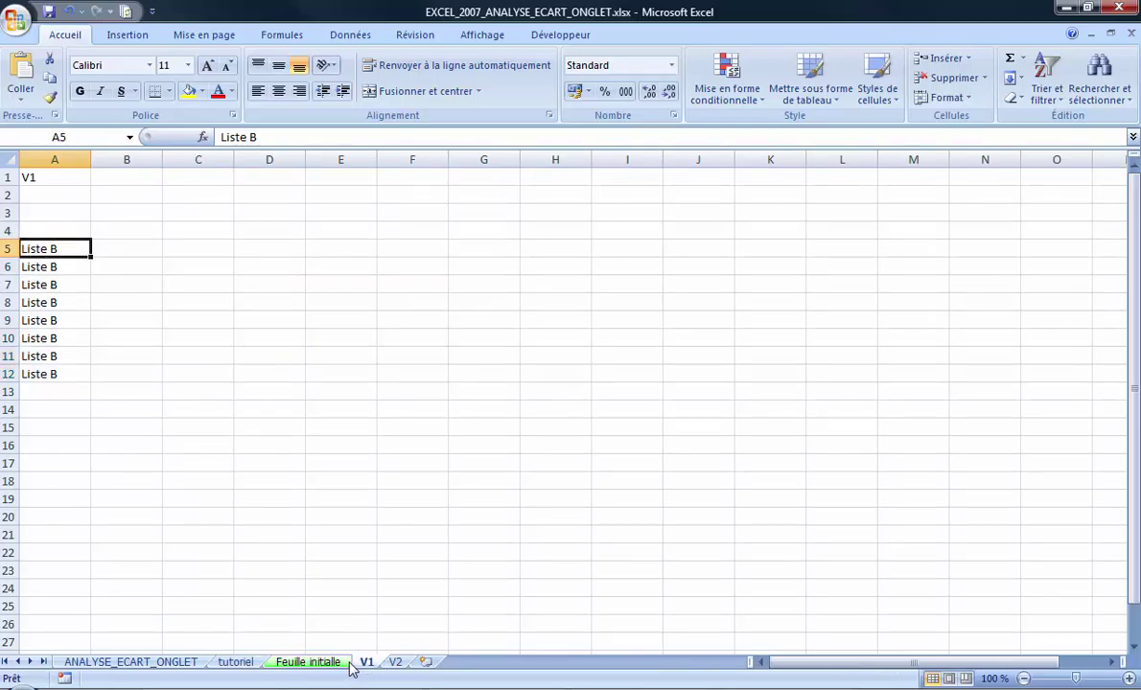
# Compare the lists in column A of the Feuille initialle, V1 and V2 sheets.
pyautogui.click(317, 662)
pyautogui.moveTo(125, 247); pyautogui.dragTo(125, 366)
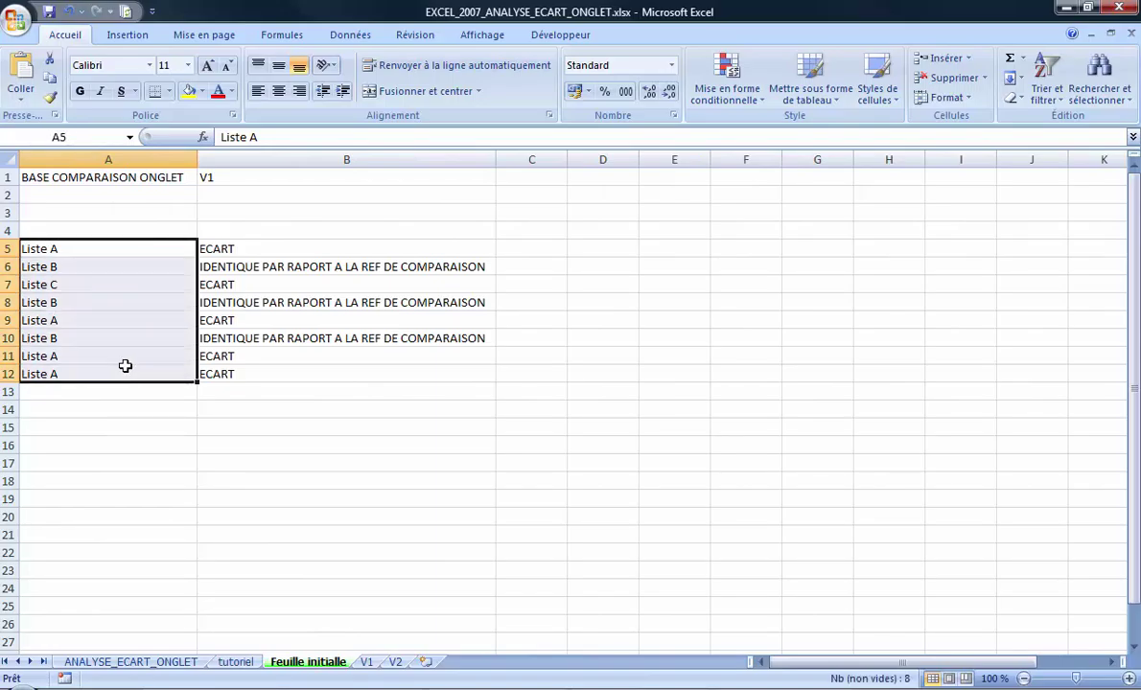
pyautogui.click(366, 661)
pyautogui.click(395, 661)
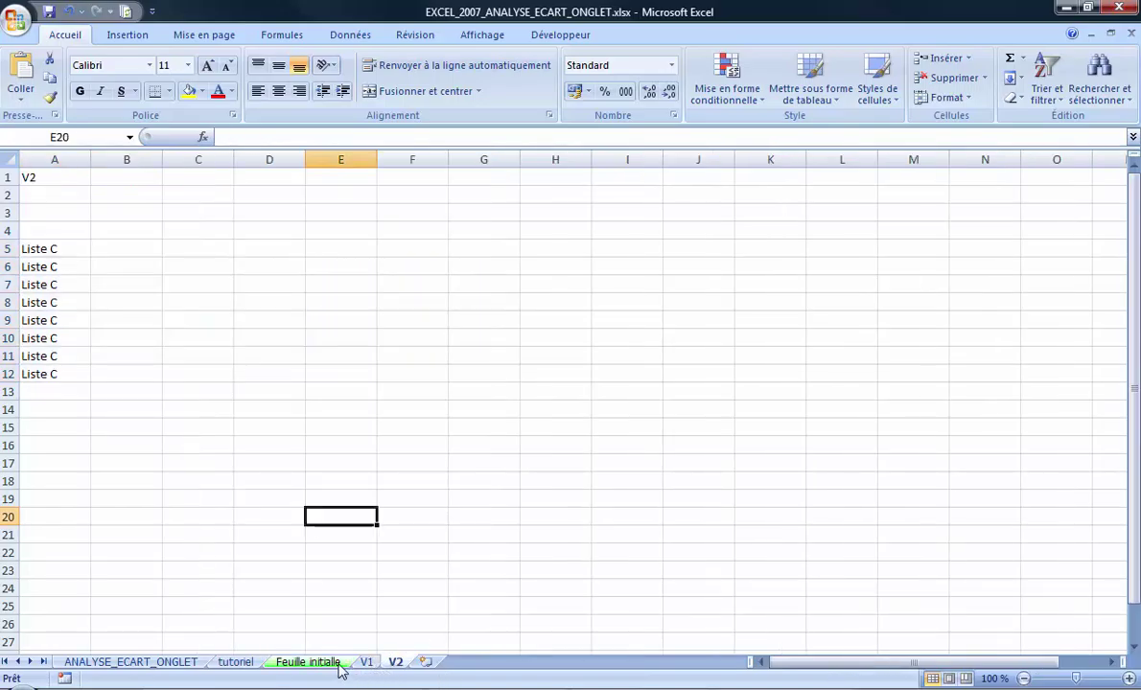
pyautogui.click(325, 661)
pyautogui.click(362, 662)
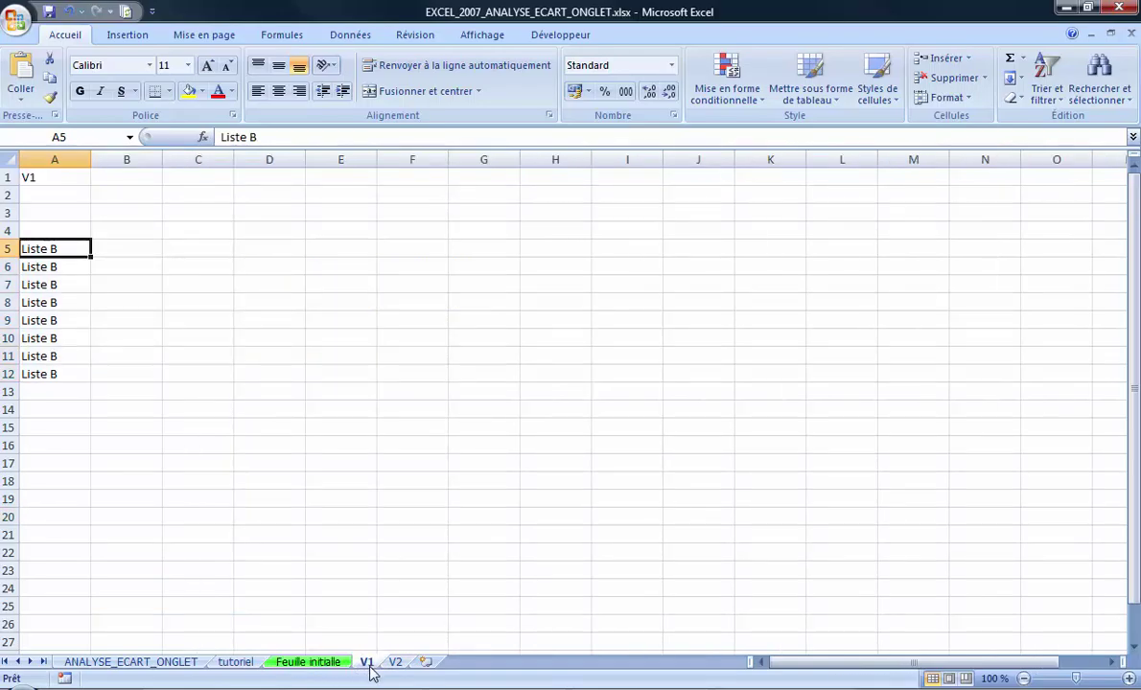
pyautogui.click(395, 661)
pyautogui.click(326, 661)
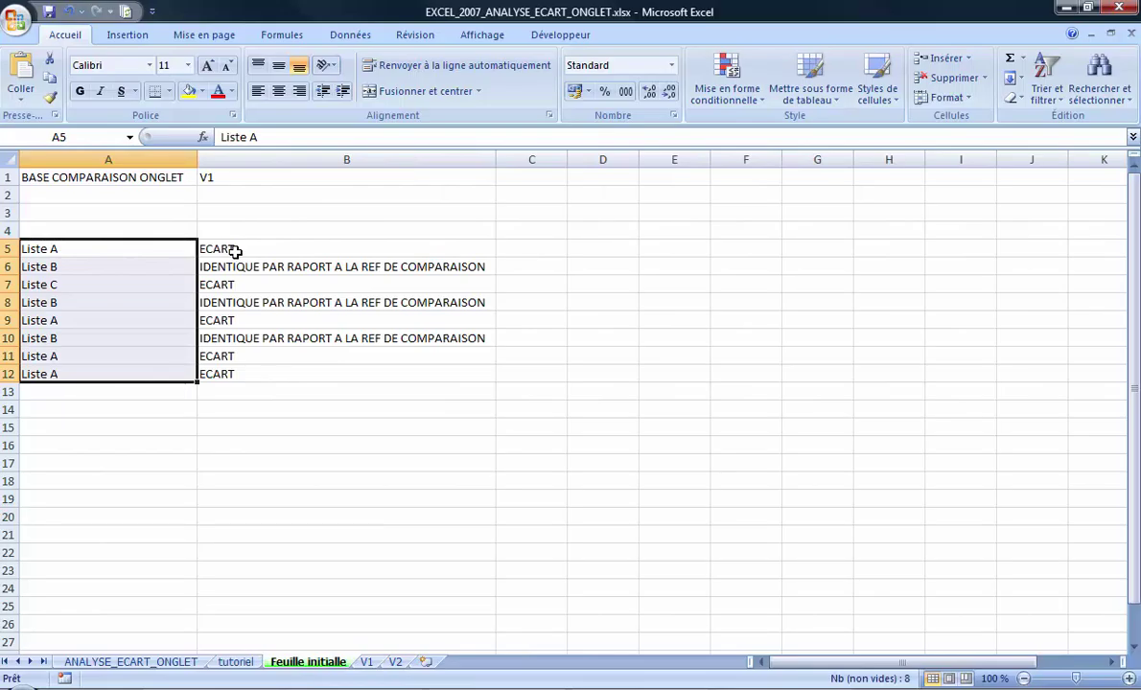
pyautogui.click(159, 259)
pyautogui.click(162, 246)
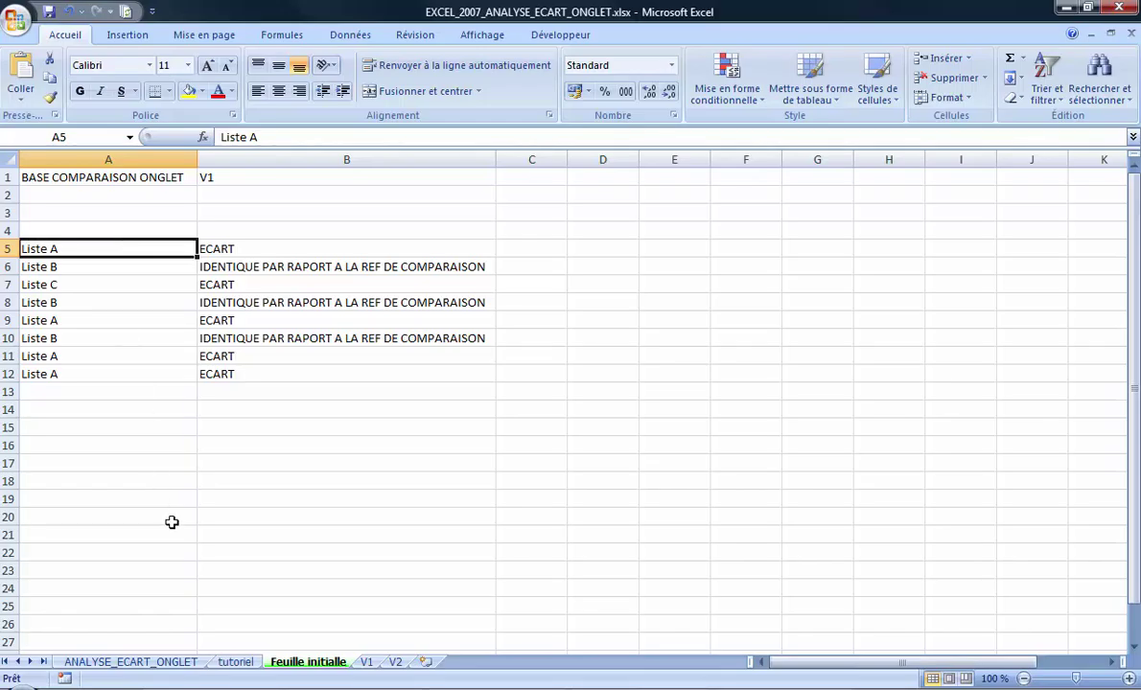
pyautogui.click(365, 662)
pyautogui.click(396, 664)
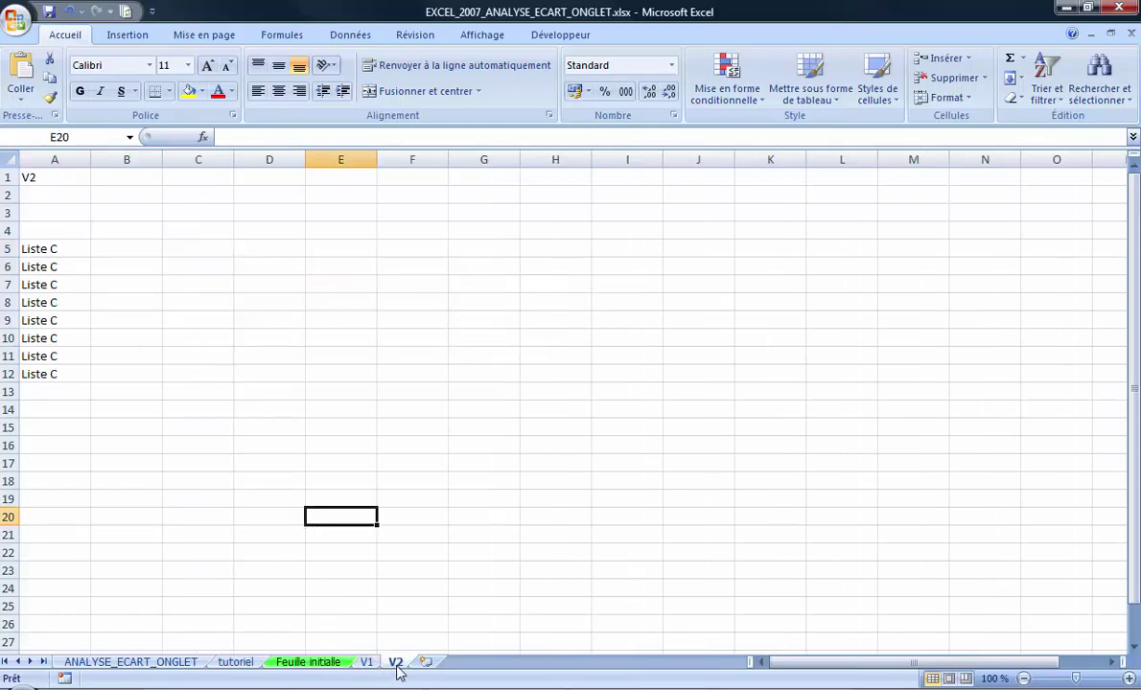
pyautogui.click(312, 665)
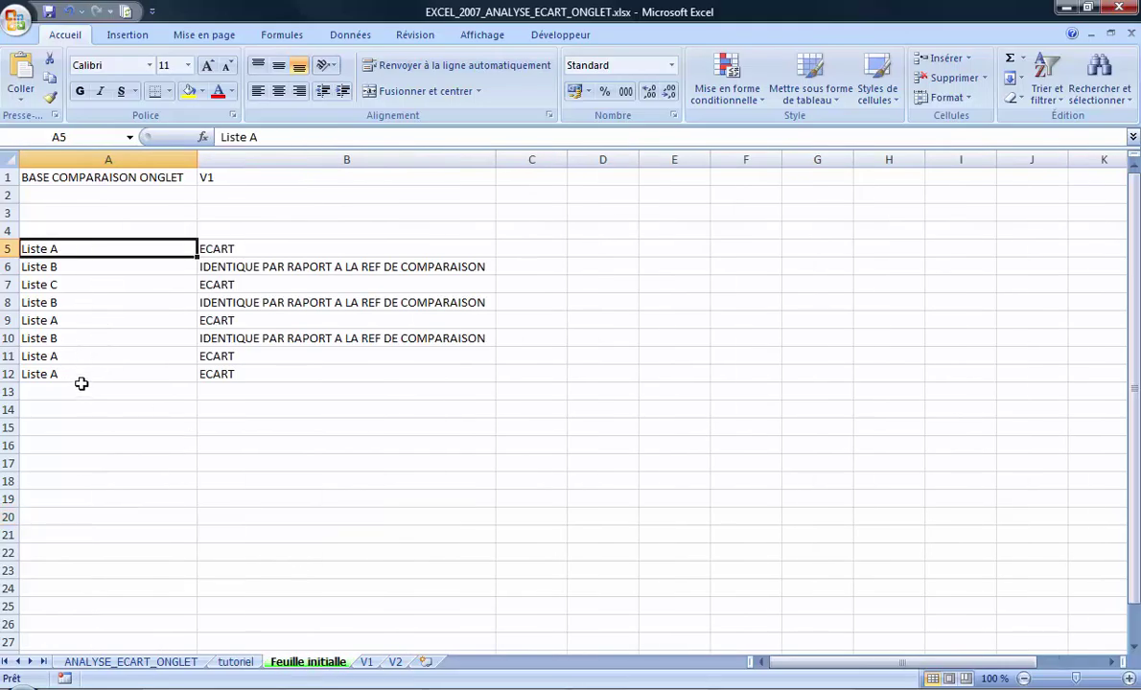
# Examine the test, true-value and false-value arguments of the SI formula in cell B5.
pyautogui.click(236, 248)
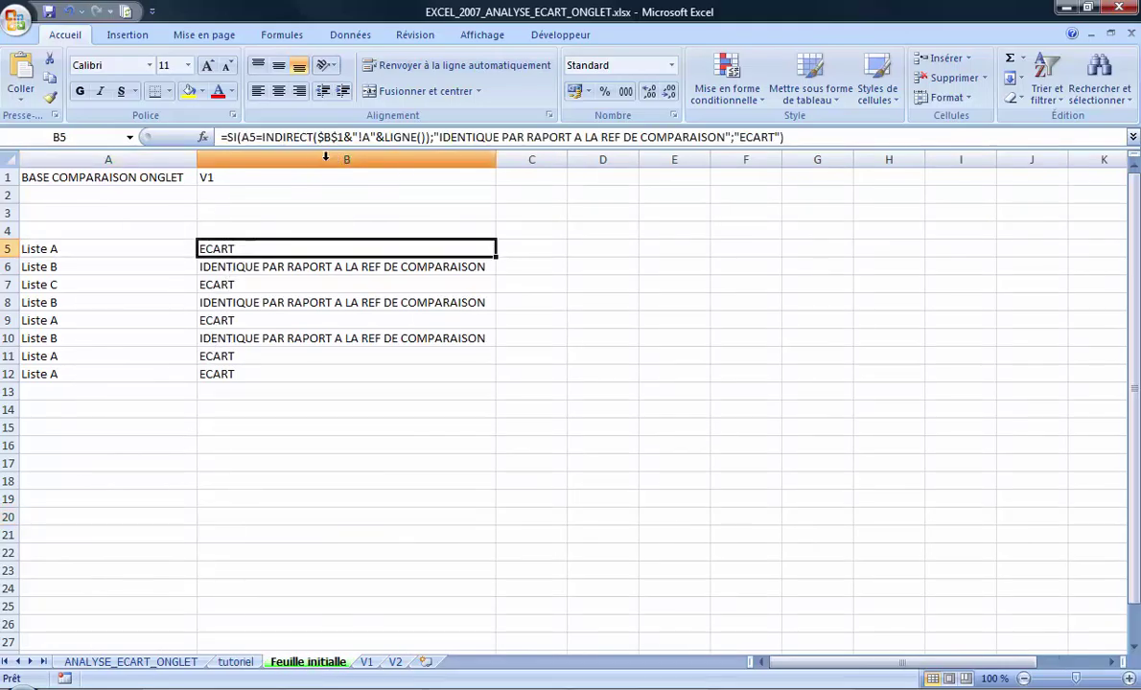
pyautogui.click(839, 139)
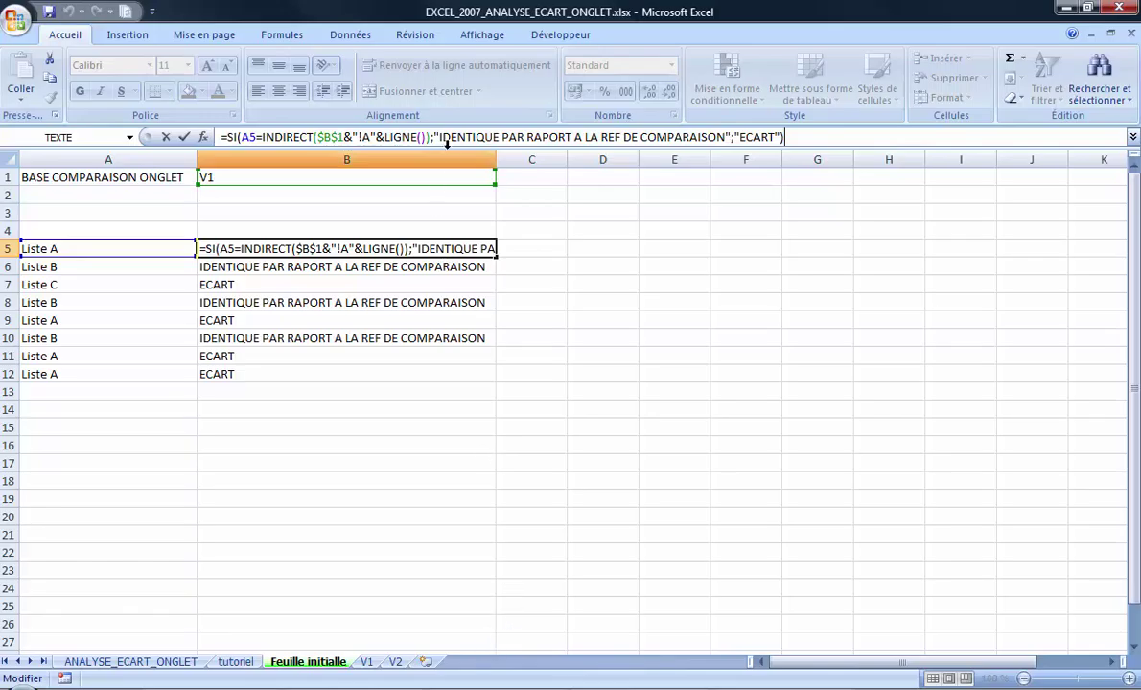
pyautogui.moveTo(433, 137); pyautogui.dragTo(730, 132)
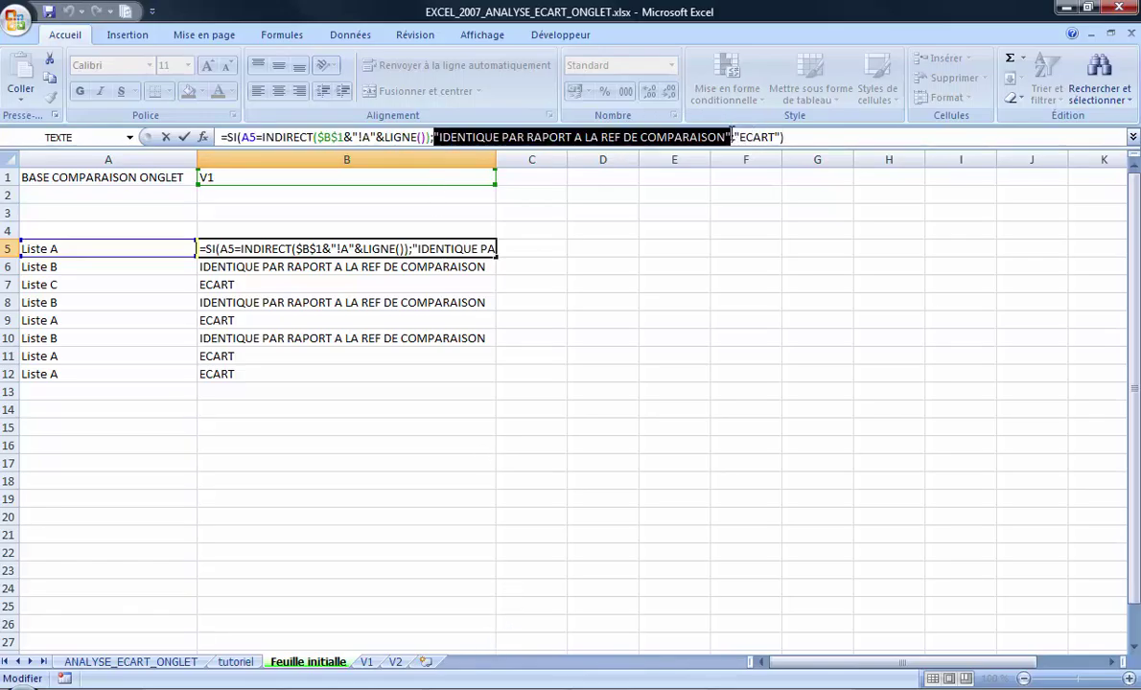
pyautogui.moveTo(733, 137); pyautogui.dragTo(784, 138)
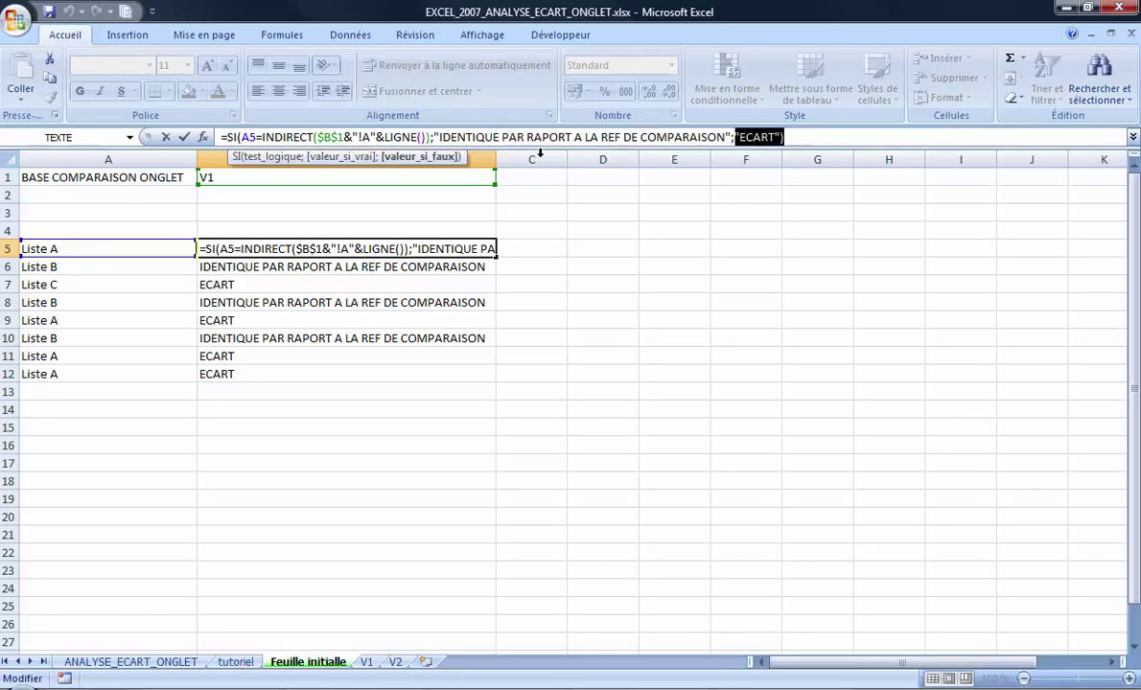
pyautogui.click(430, 137)
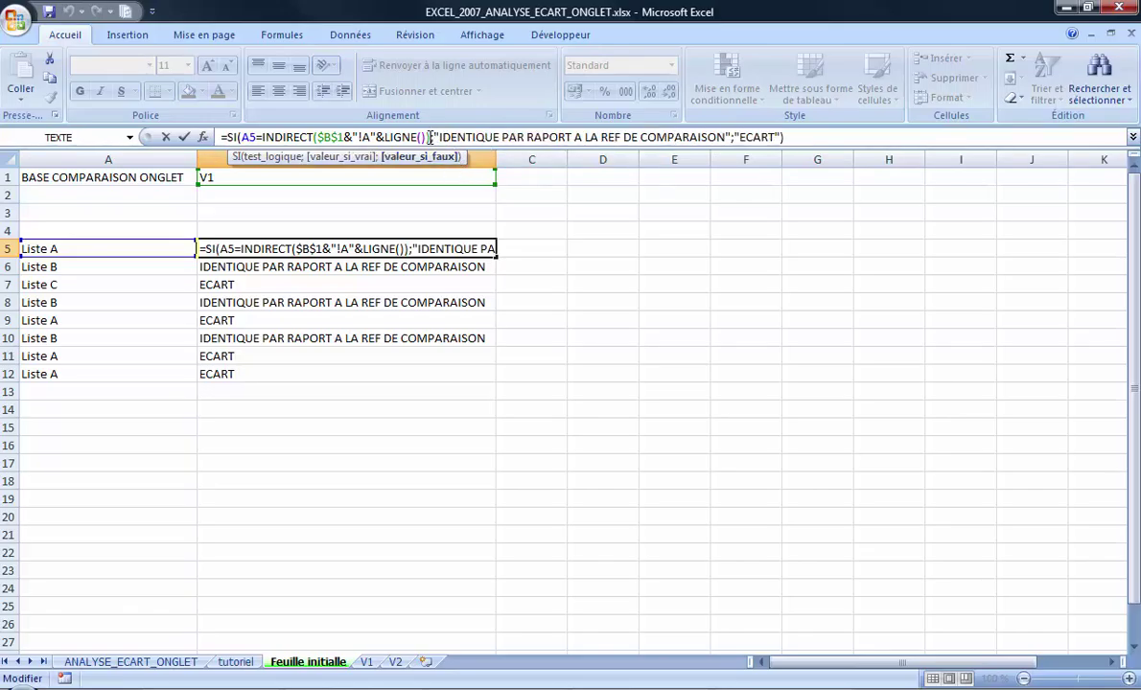
pyautogui.moveTo(431, 138); pyautogui.dragTo(241, 138)
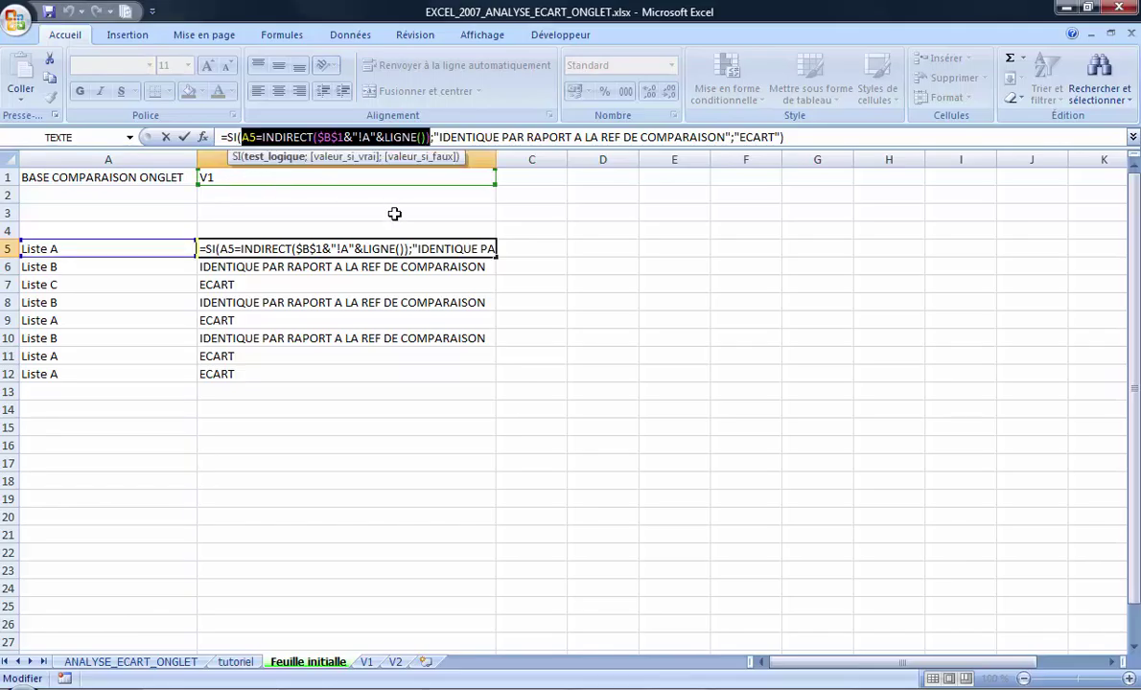
pyautogui.press('Escape')
# Compare cell A5 on Feuille initialle with the same cell on sheet V1.
pyautogui.click(79, 246)
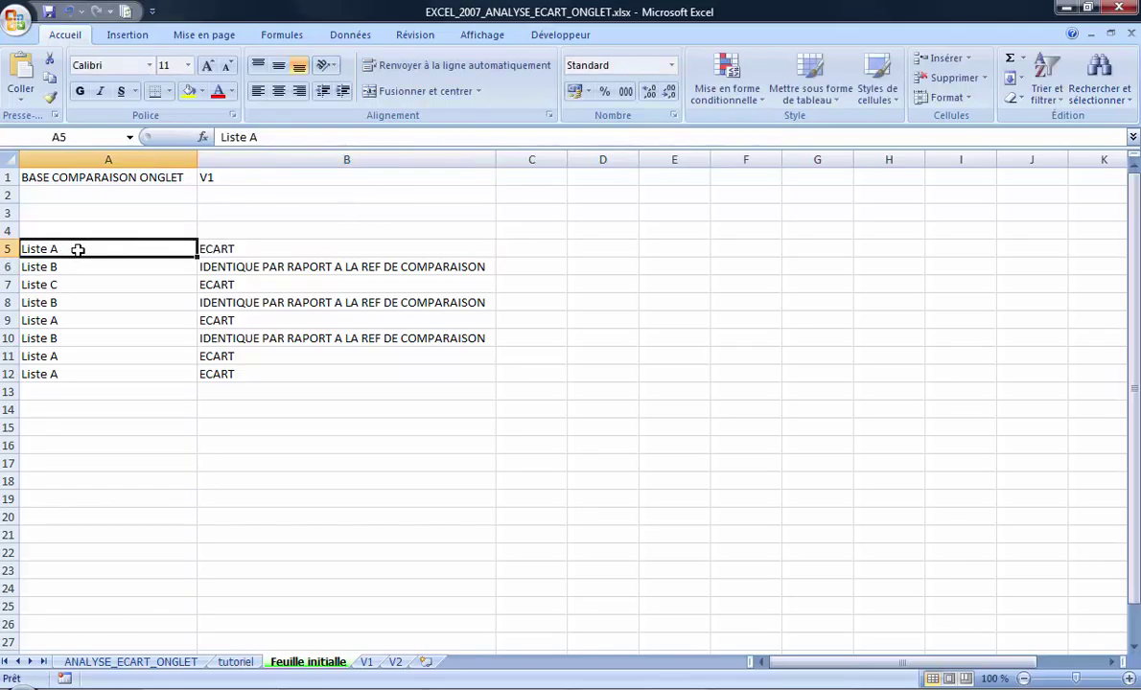
pyautogui.click(367, 662)
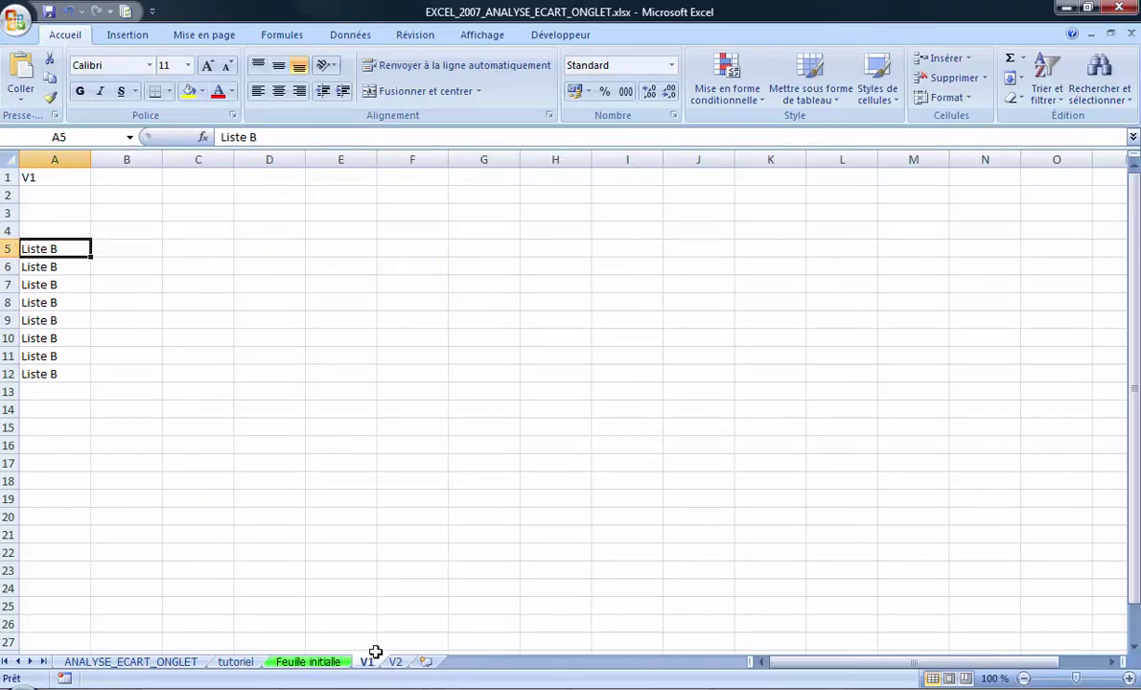
pyautogui.click(326, 662)
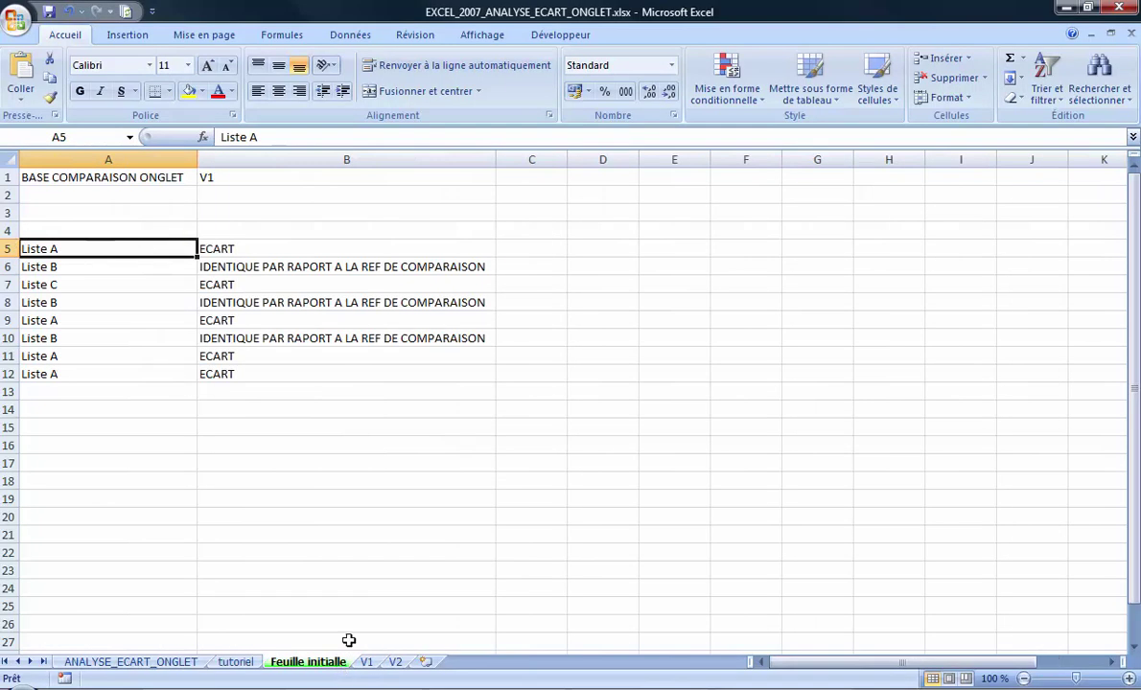
# Switch the comparison sheet in B1 of Feuille initialle to V2, and back to V1.
pyautogui.click(294, 178)
pyautogui.click(513, 180)
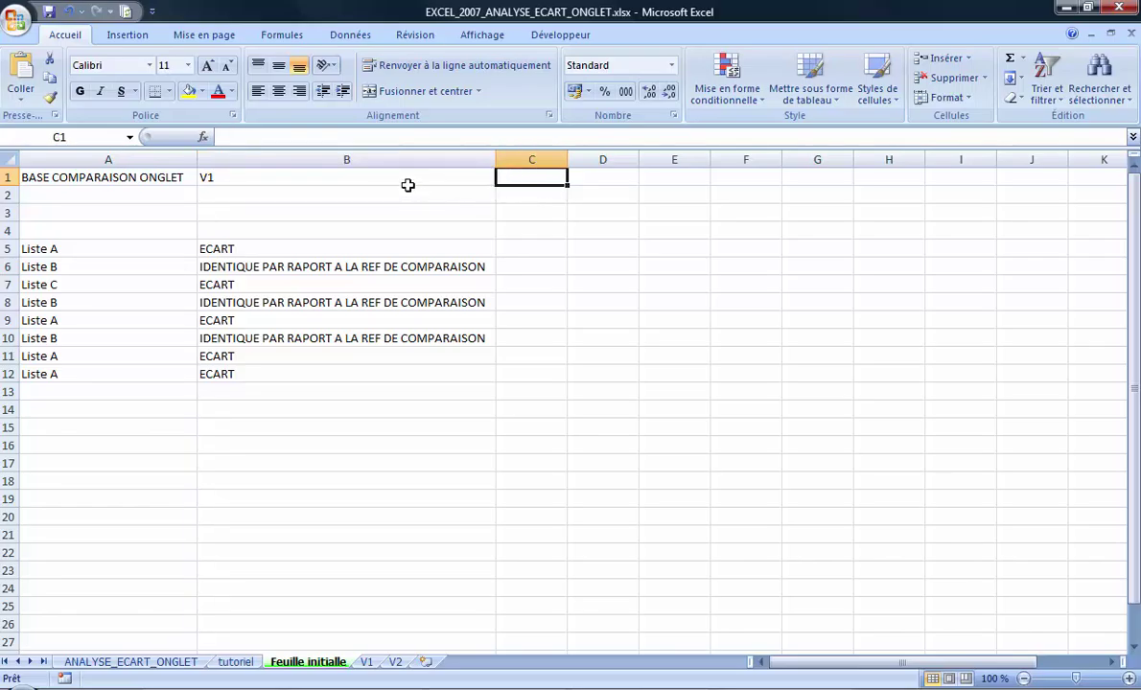
pyautogui.click(408, 182)
pyautogui.click(503, 177)
pyautogui.click(408, 201)
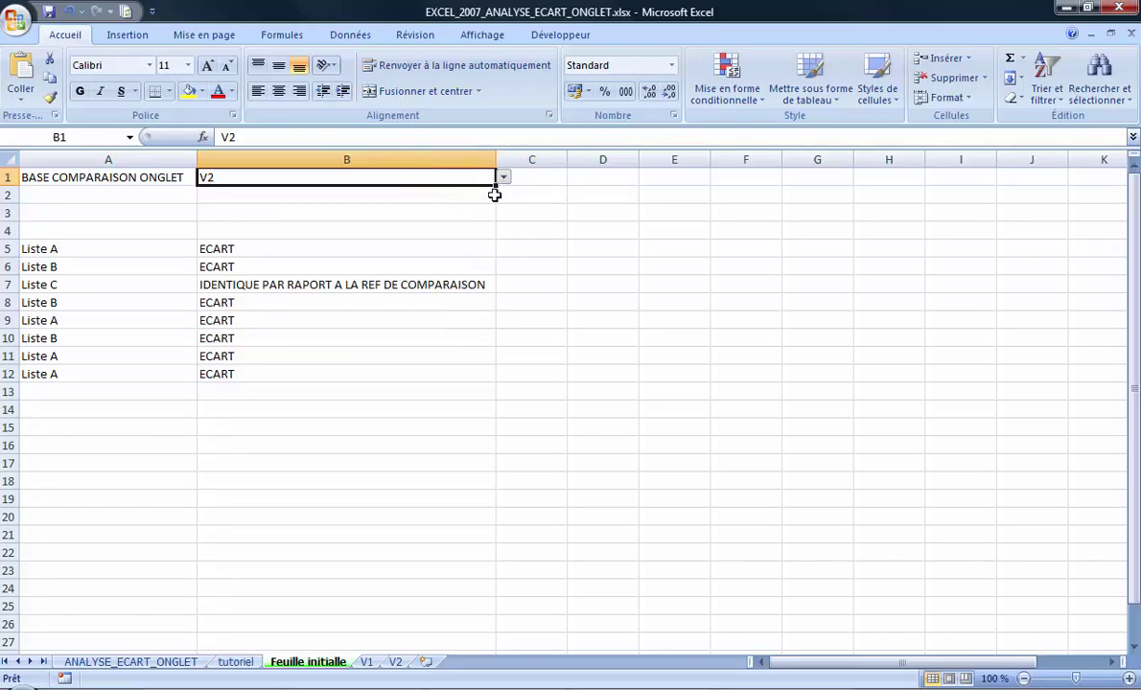
pyautogui.click(503, 178)
pyautogui.click(382, 202)
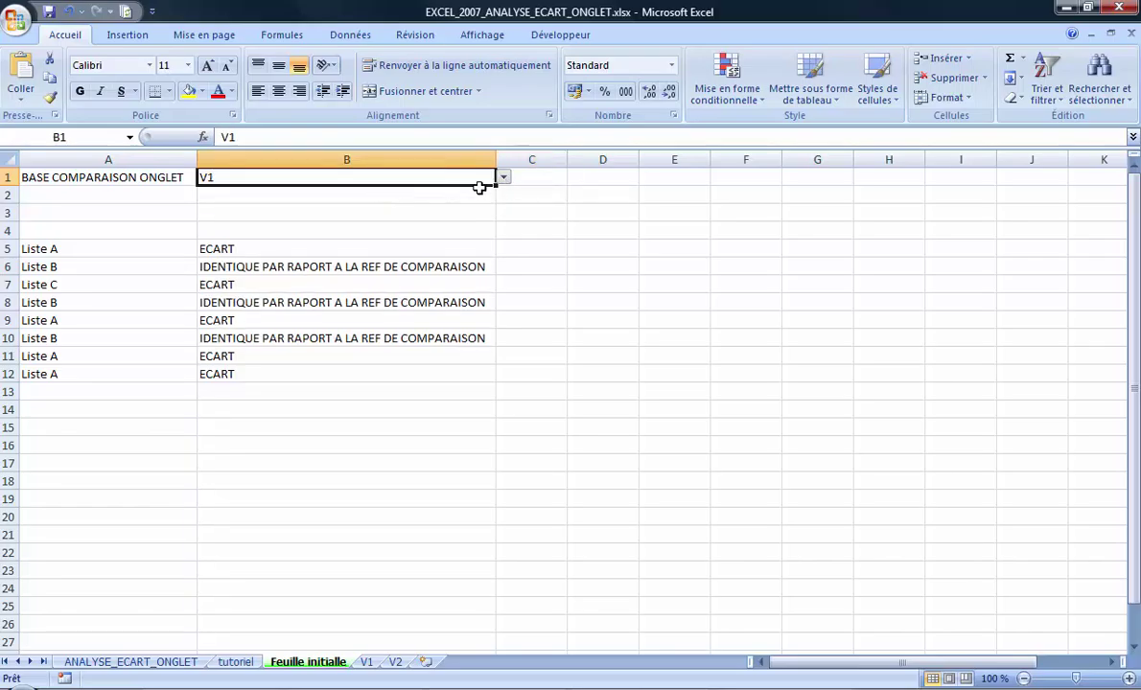
# Set the comparison sheet in cell B1 to V2.
pyautogui.click(31, 249)
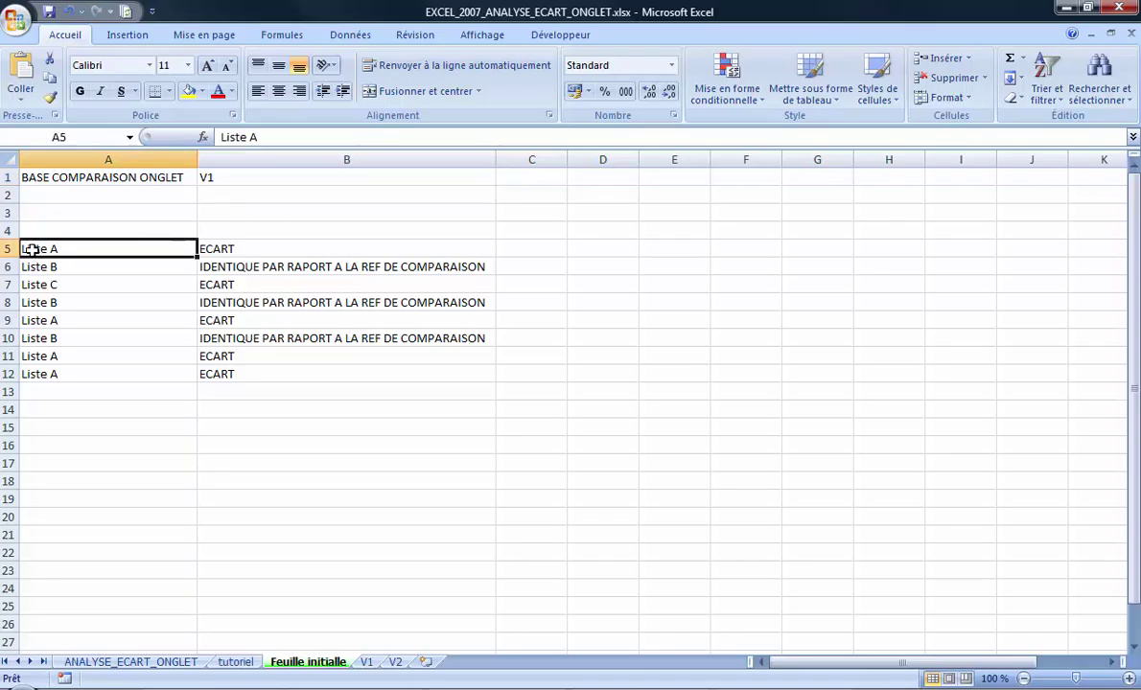
pyautogui.click(409, 180)
pyautogui.click(503, 177)
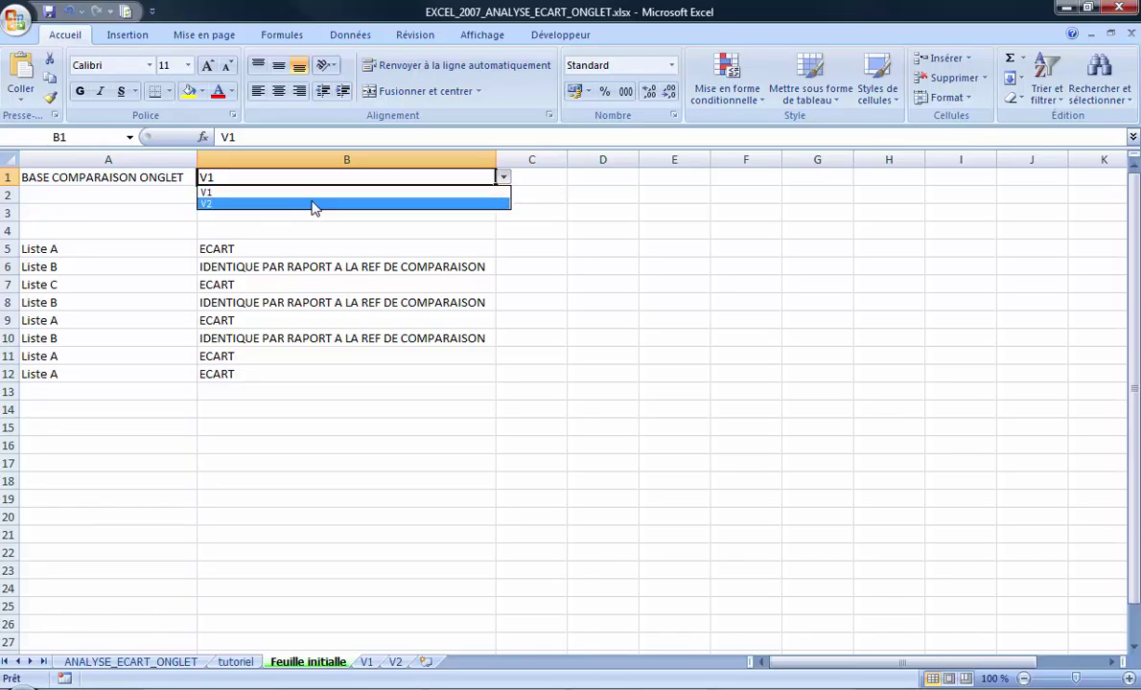
pyautogui.click(384, 208)
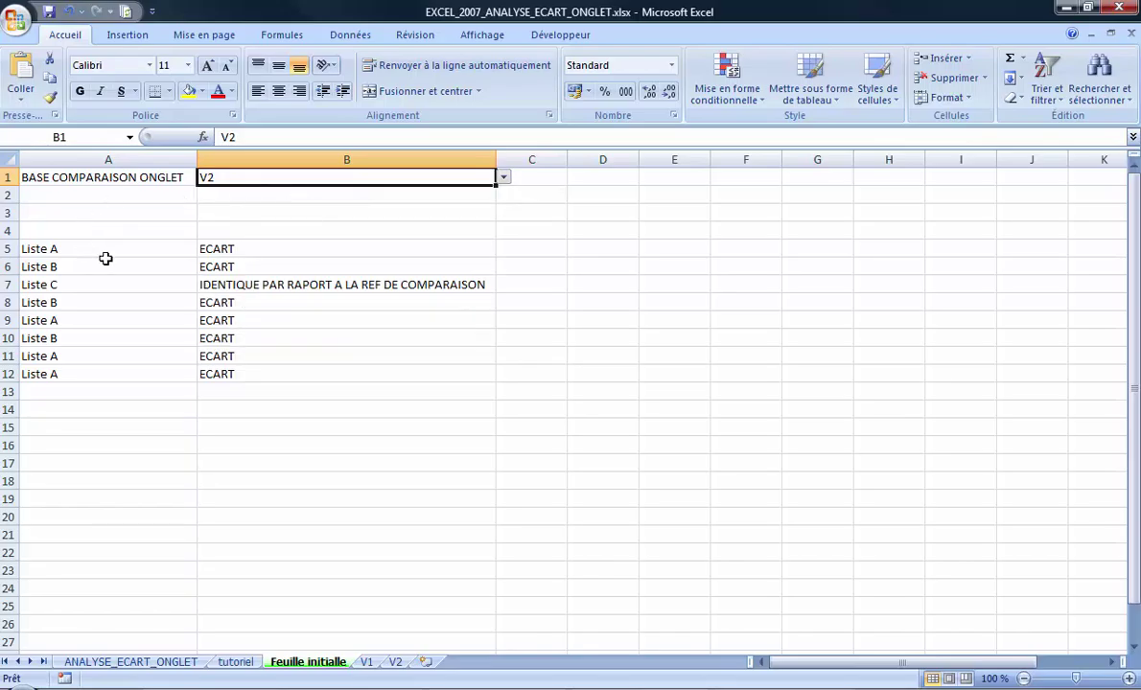
# Review the reference lists on sheets V2 and V1, and return to Feuille initialle.
pyautogui.click(394, 662)
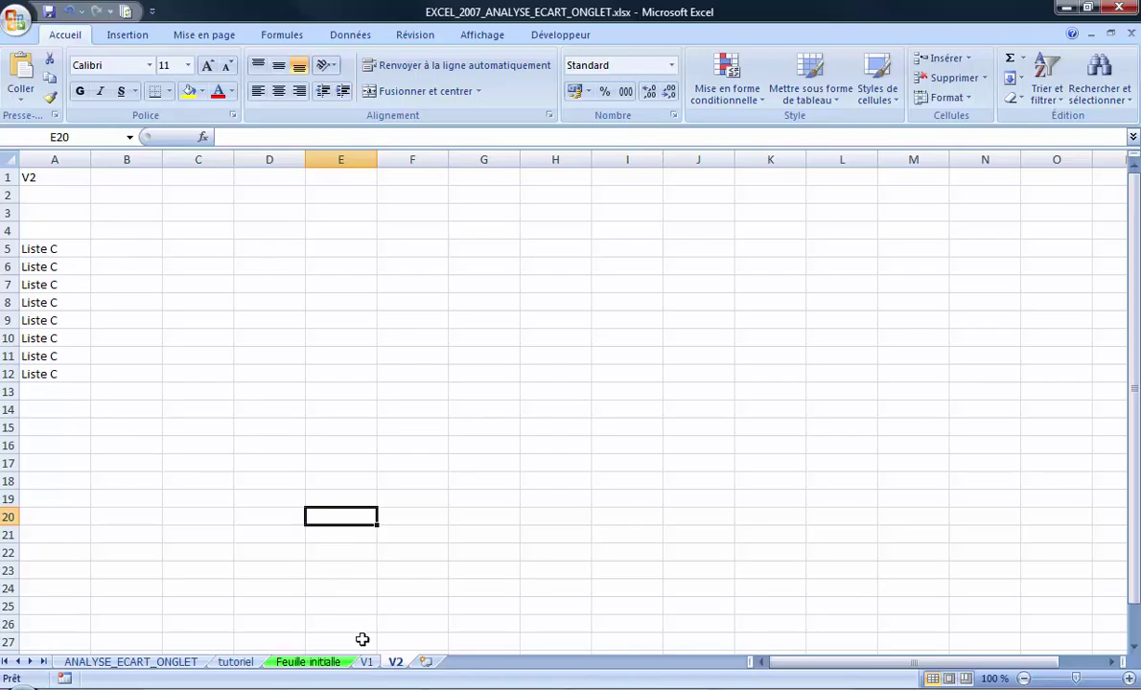
pyautogui.click(366, 664)
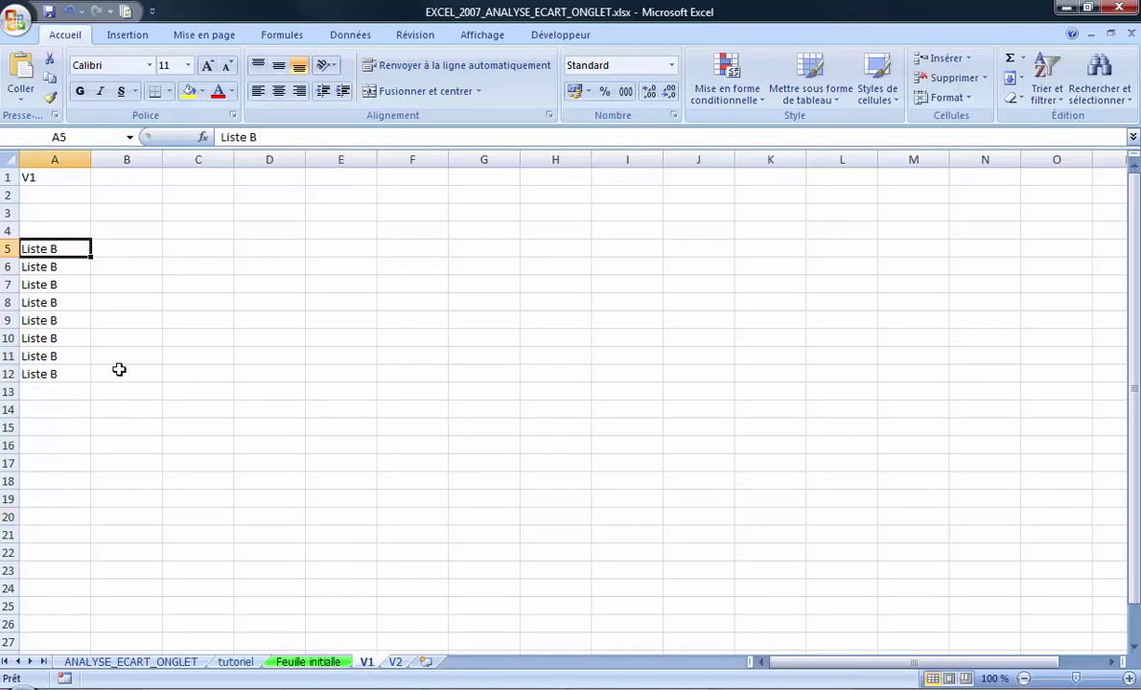
pyautogui.click(331, 664)
# Fill Liste A from A5 down to A12 and set the comparison sheet in B1 to V1.
pyautogui.click(108, 242)
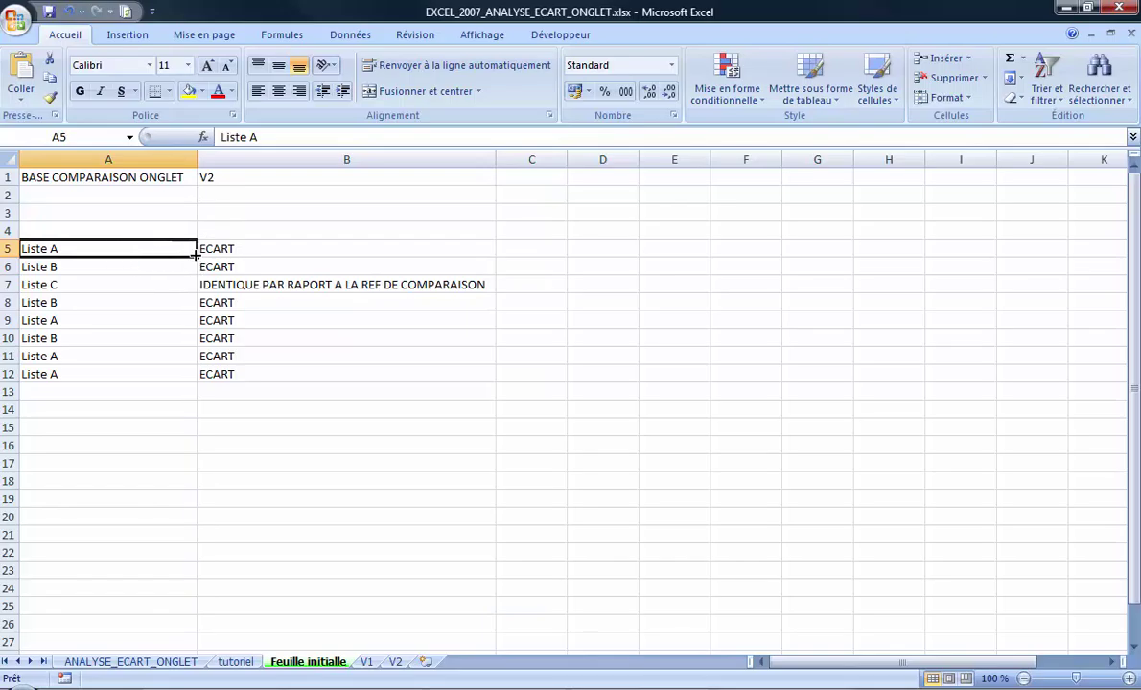
pyautogui.moveTo(197, 273); pyautogui.dragTo(199, 383)
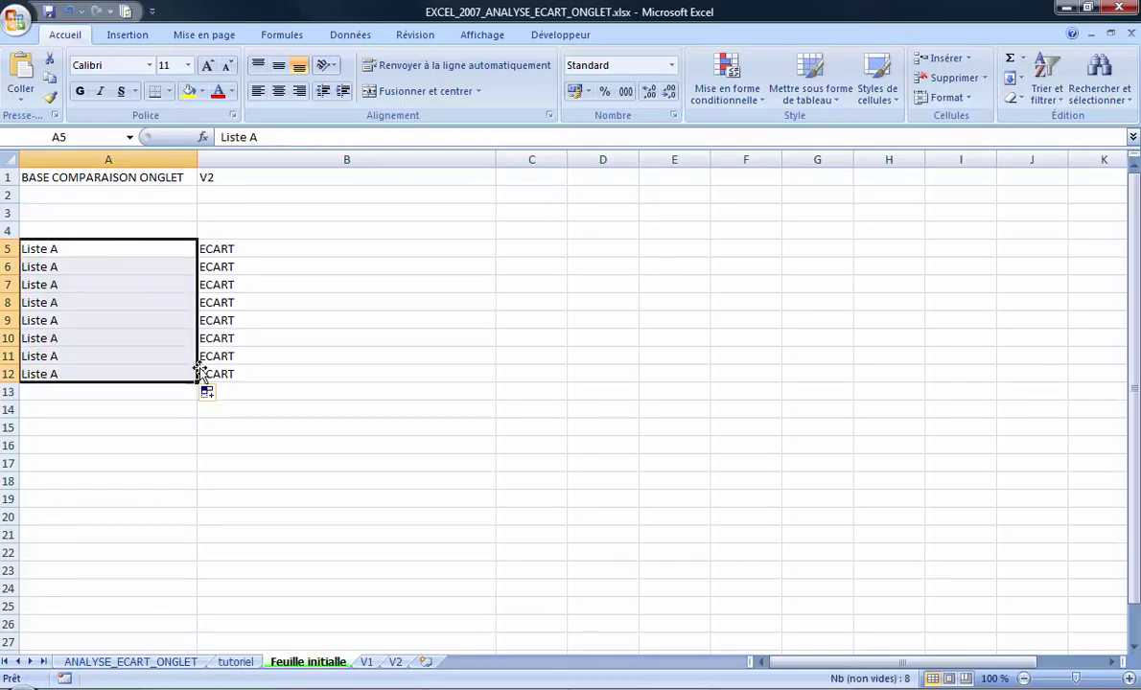
pyautogui.click(234, 177)
pyautogui.click(504, 178)
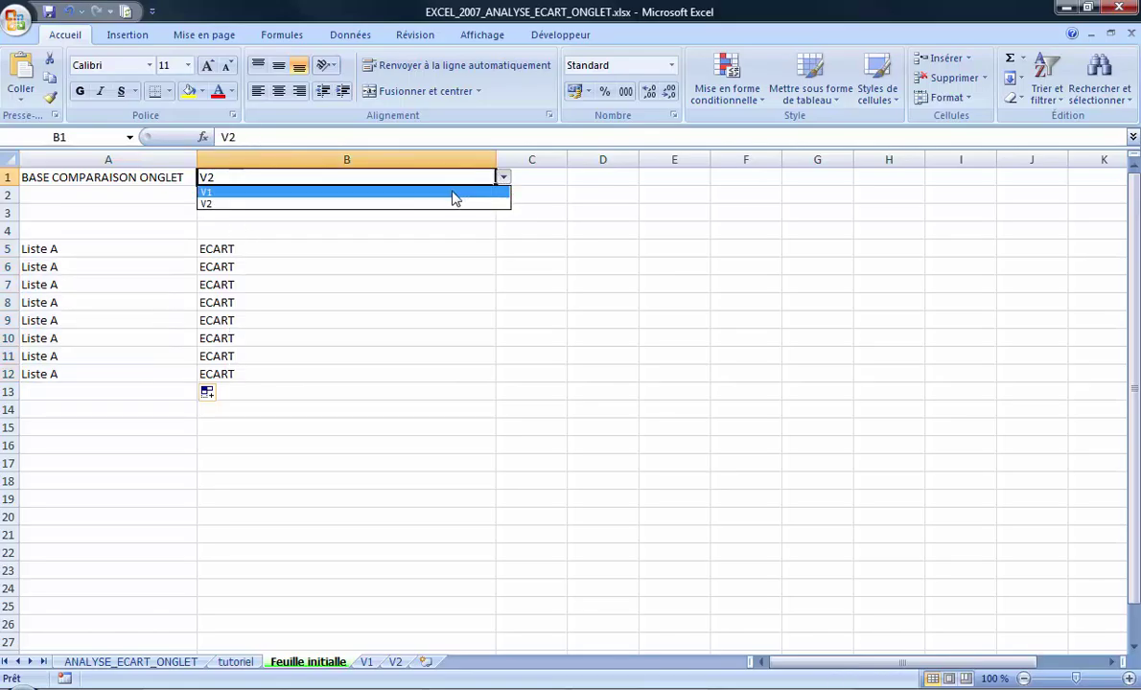
pyautogui.click(455, 192)
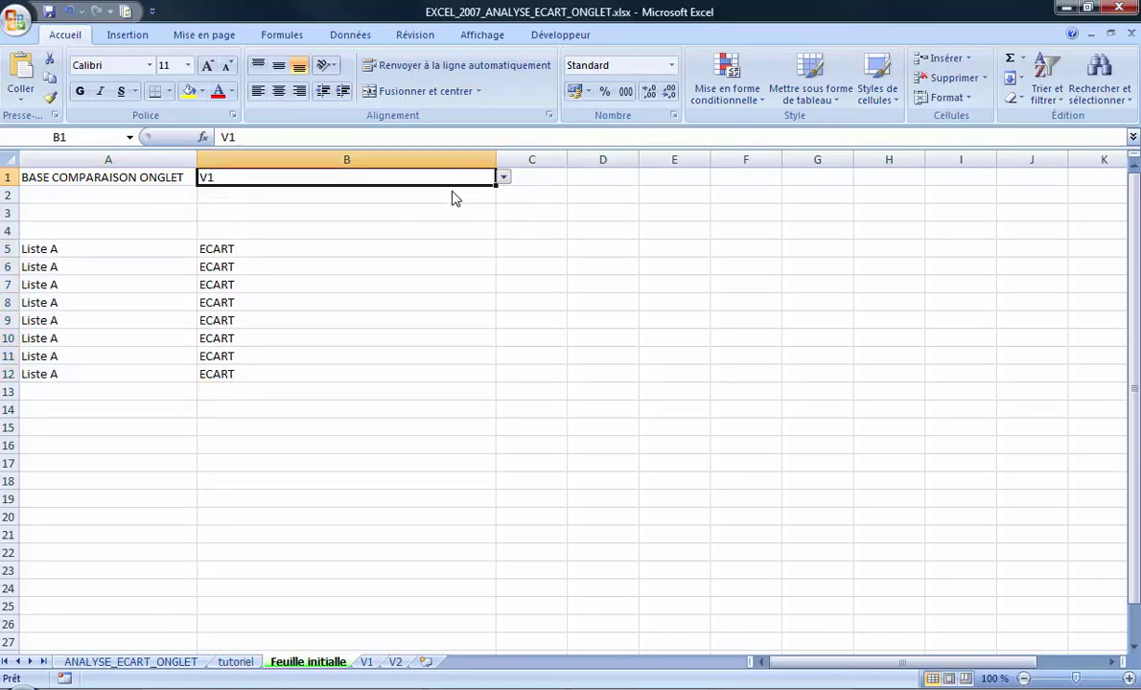
# Change cell A5 to Liste B and fill it down to A9.
pyautogui.click(140, 252)
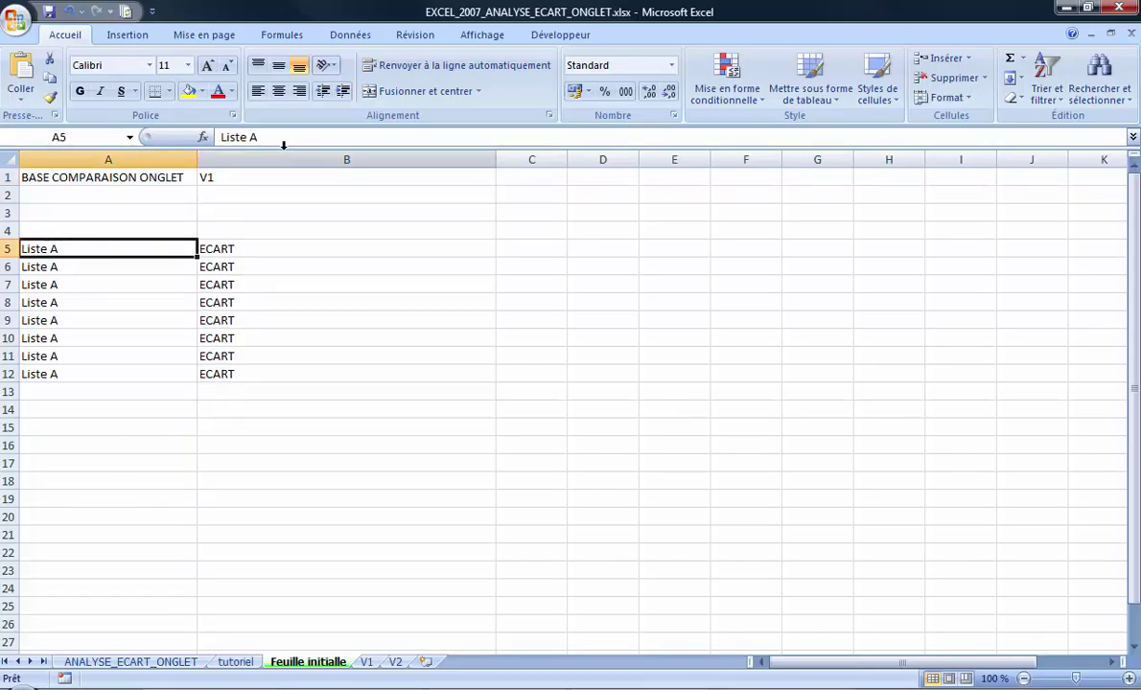
pyautogui.doubleClick(253, 138)
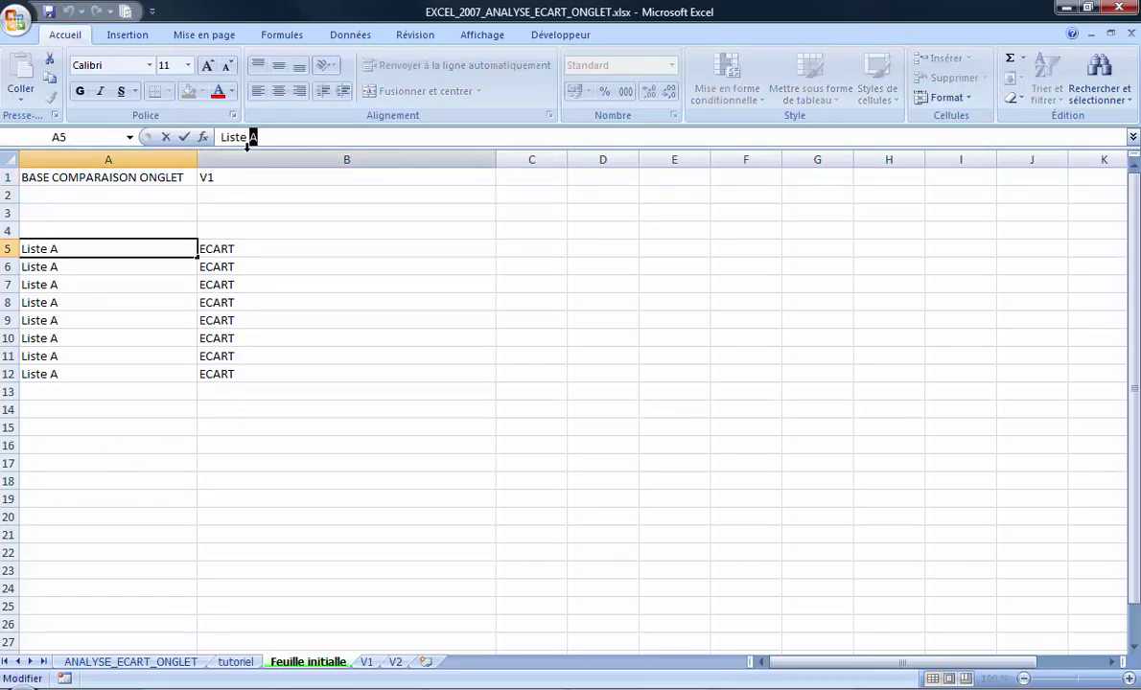
pyautogui.write('B')
pyautogui.press('Return')
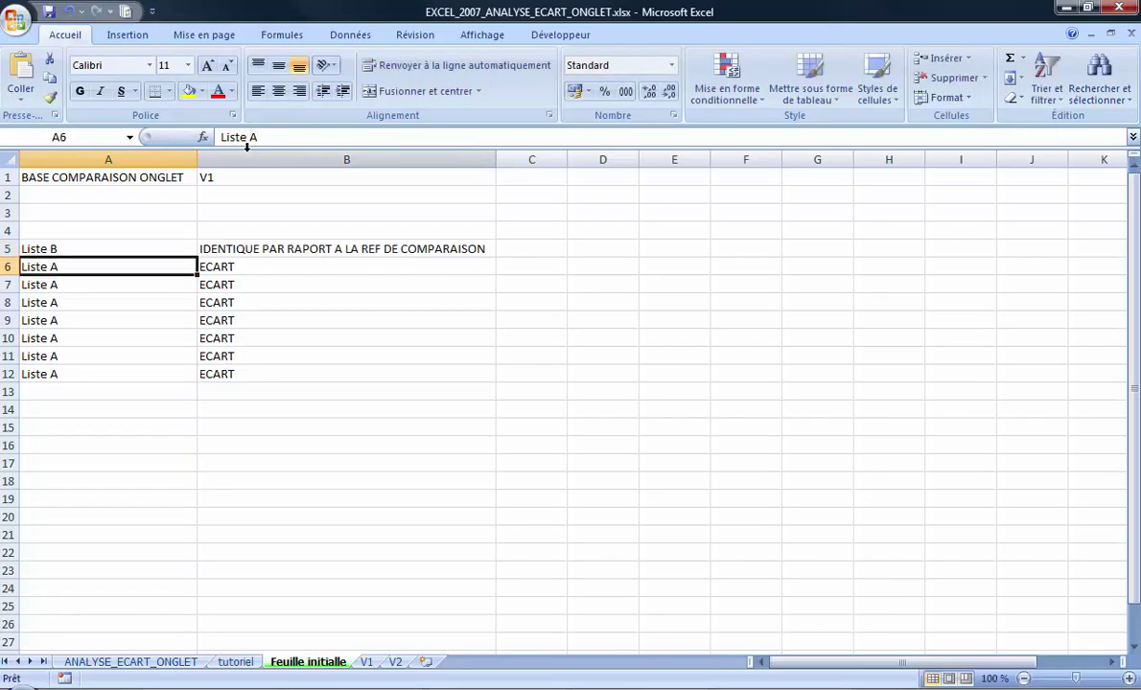
pyautogui.click(191, 248)
pyautogui.moveTo(197, 257); pyautogui.dragTo(197, 321)
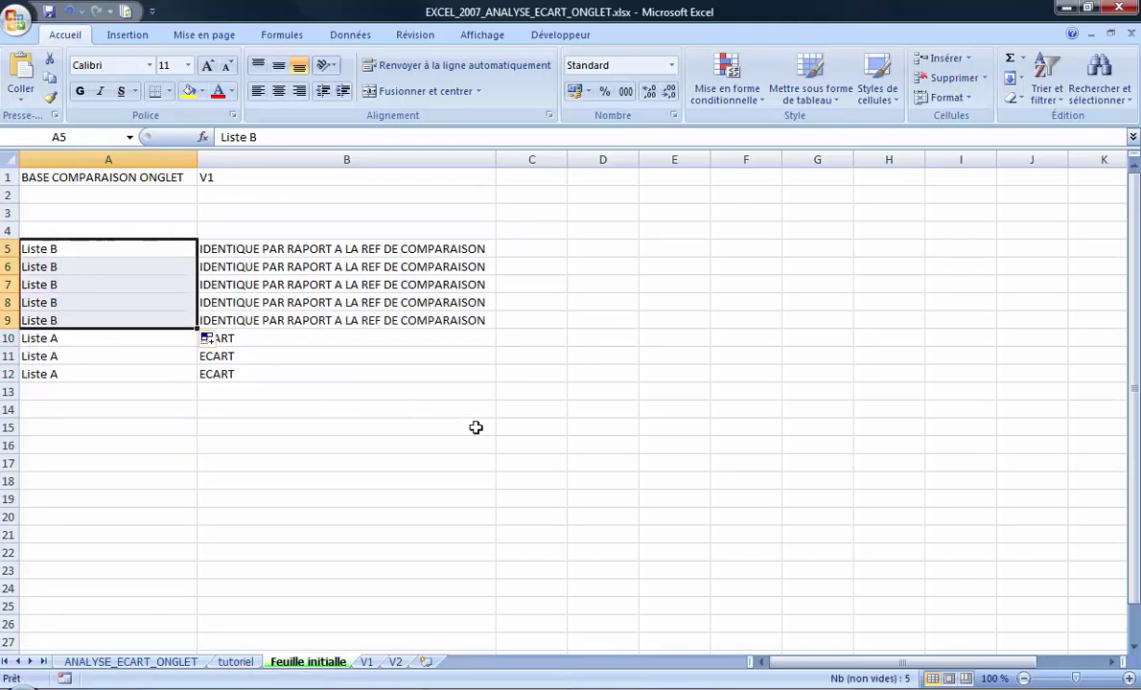
# Inspect the data validation list and its source for cell B1, leaving the settings as they are.
pyautogui.click(476, 428)
pyautogui.click(265, 179)
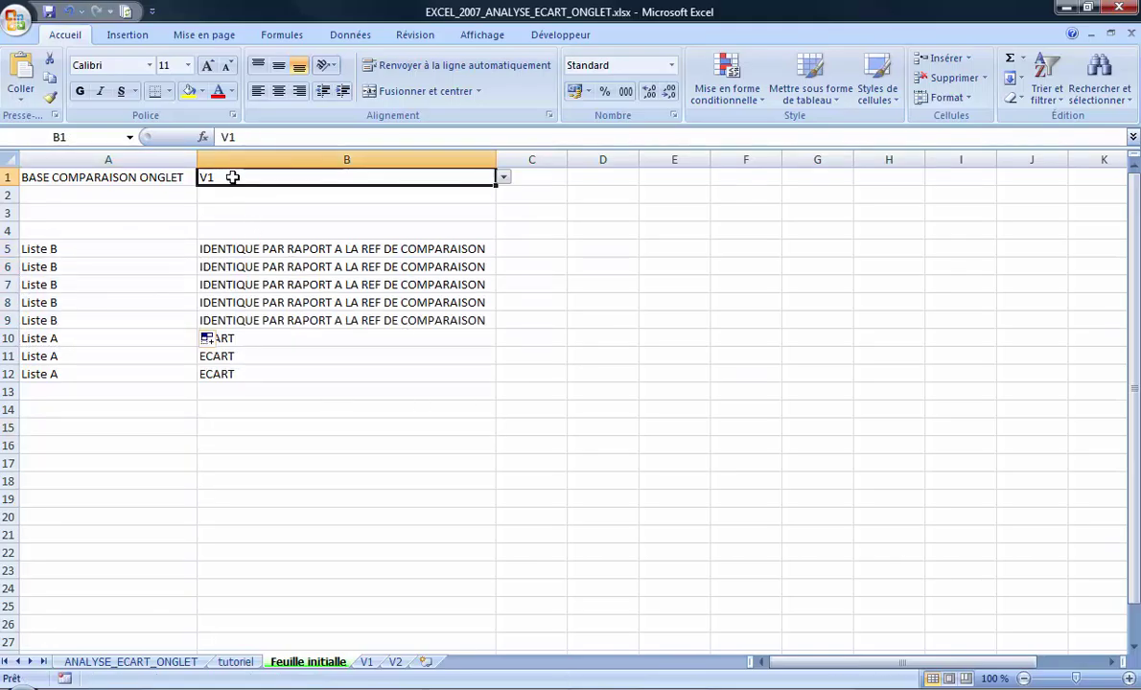
pyautogui.click(352, 35)
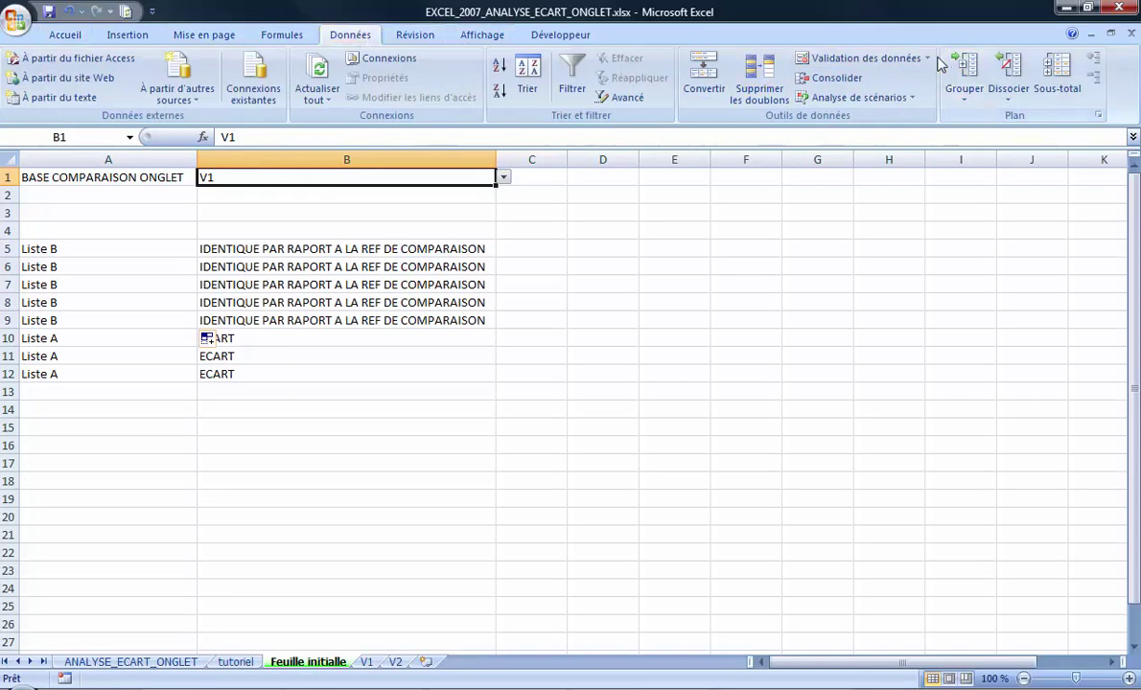
pyautogui.click(858, 58)
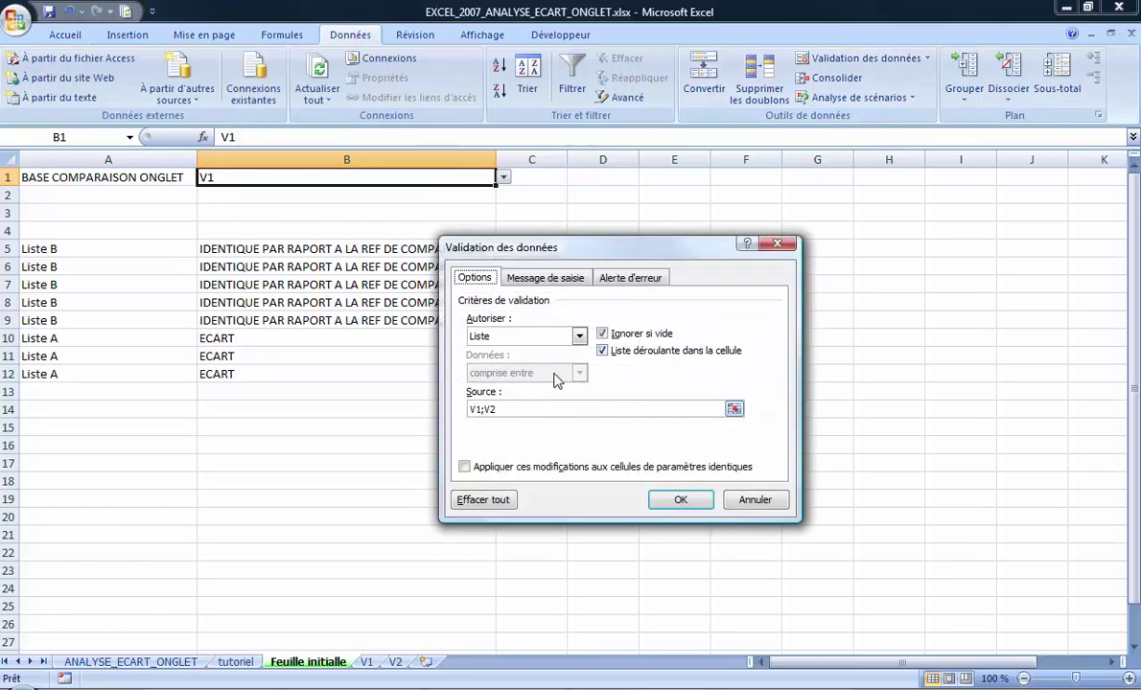
pyautogui.click(496, 409)
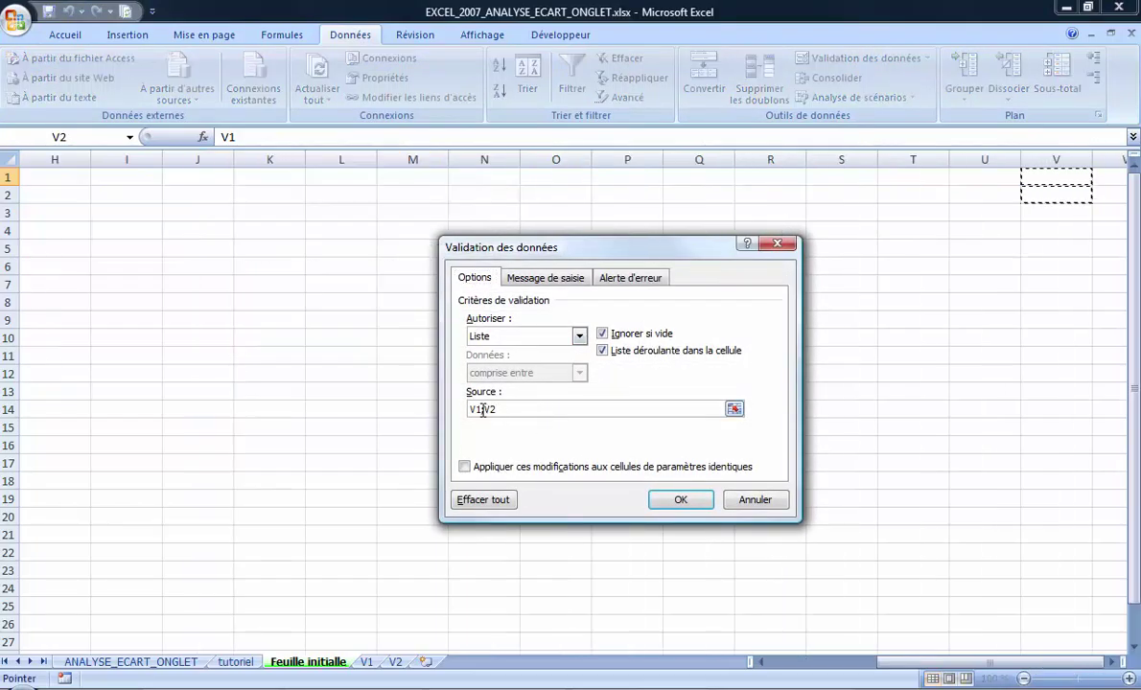
pyautogui.click(755, 500)
pyautogui.moveTo(926, 661); pyautogui.dragTo(710, 603)
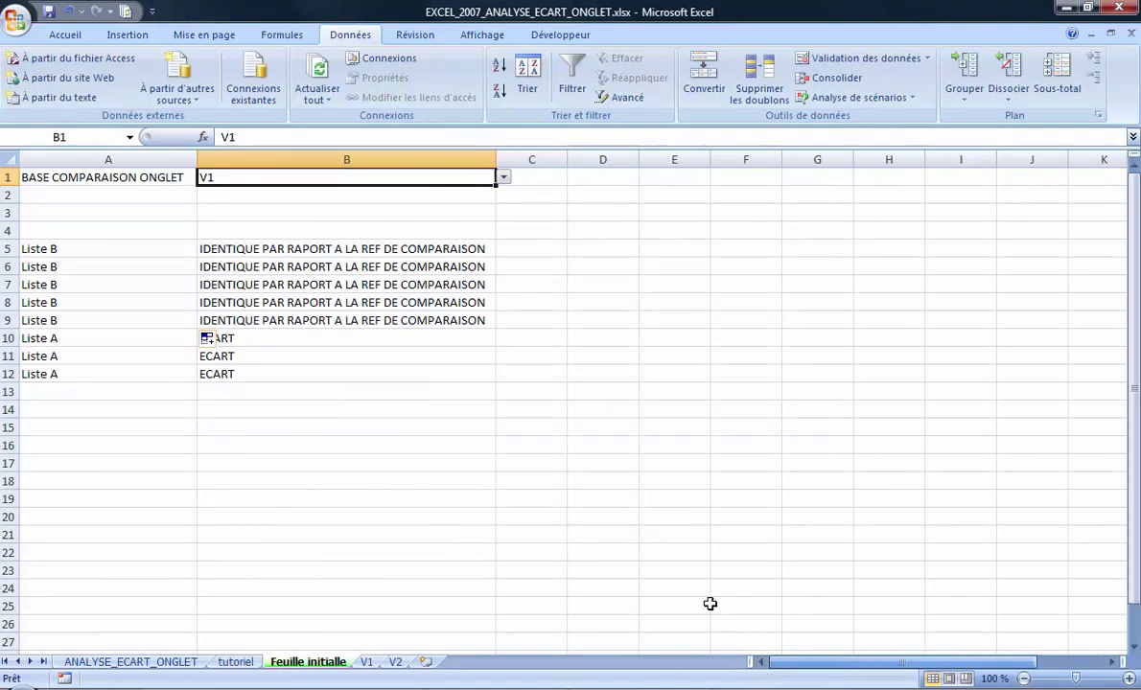
# Evaluate the comparison formula in B5 step by step through to its final result, and close the evaluation.
pyautogui.click(336, 247)
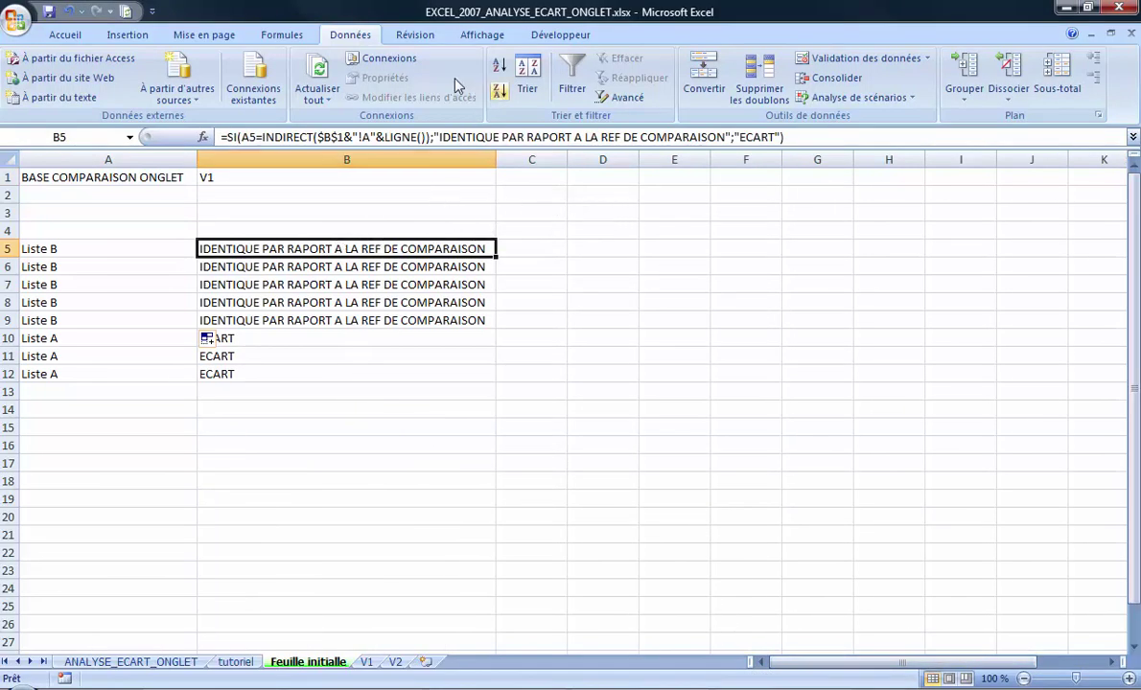
pyautogui.click(286, 35)
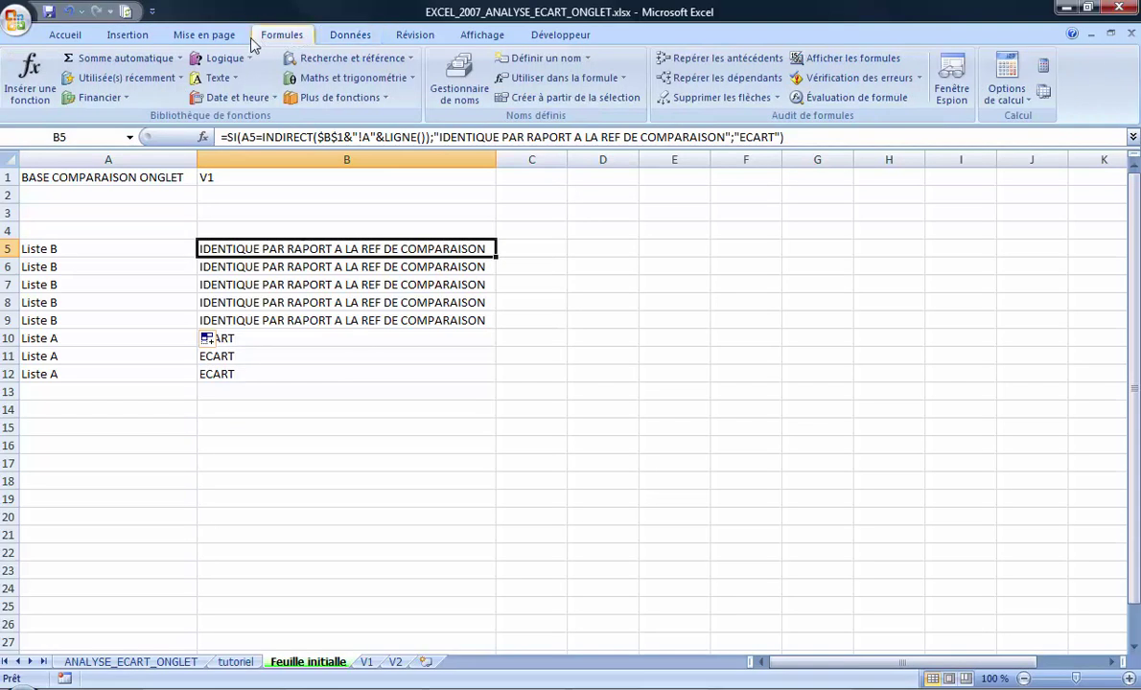
pyautogui.click(855, 98)
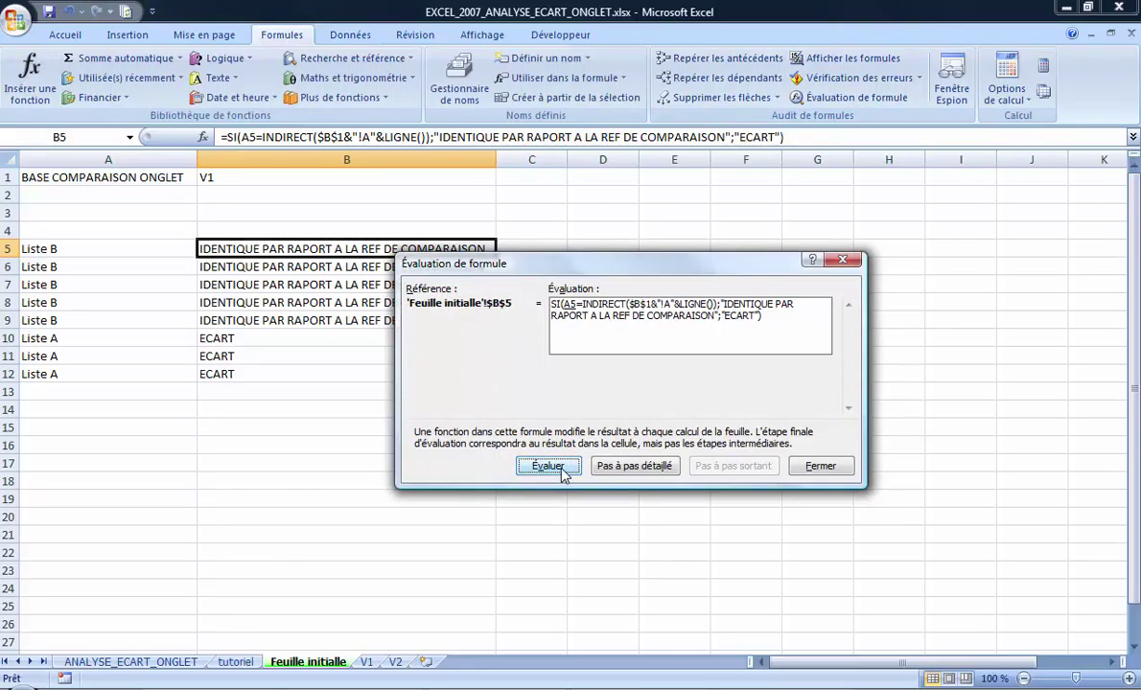
pyautogui.click(570, 473)
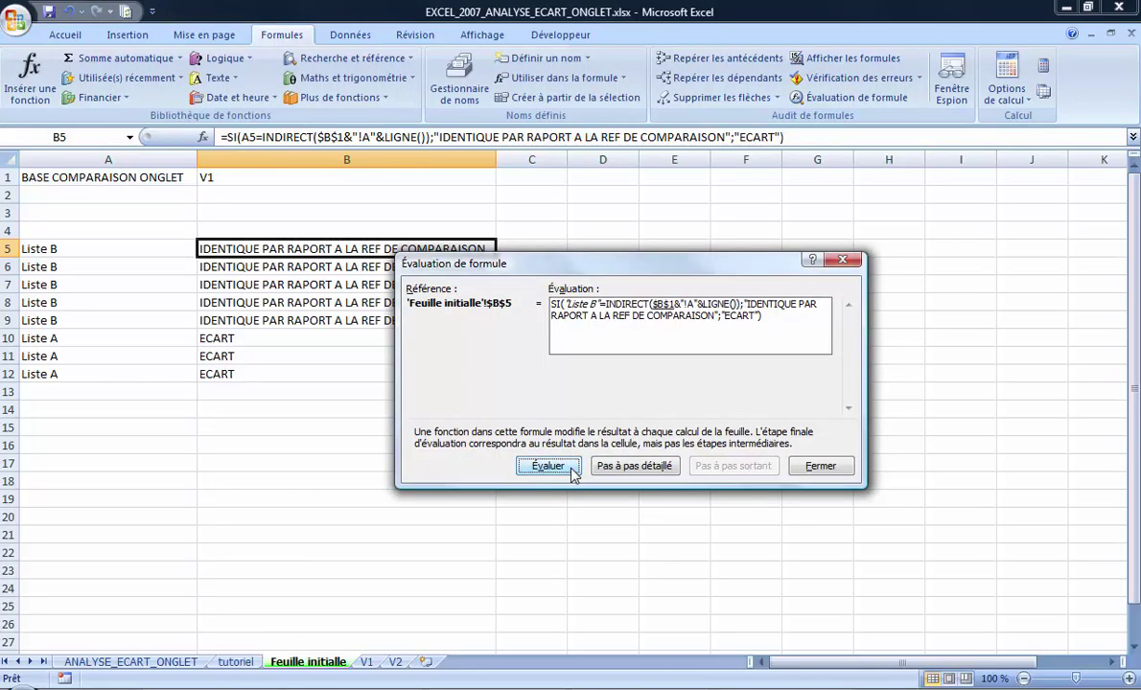
pyautogui.click(549, 466)
pyautogui.click(548, 466)
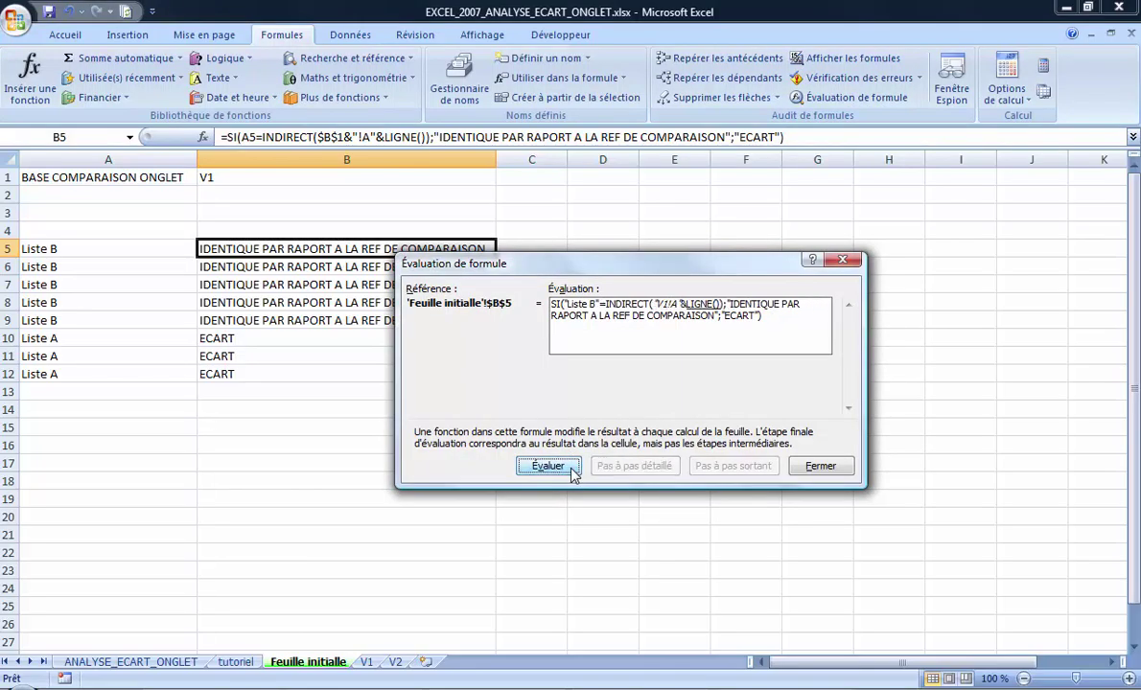
pyautogui.click(549, 466)
pyautogui.click(548, 466)
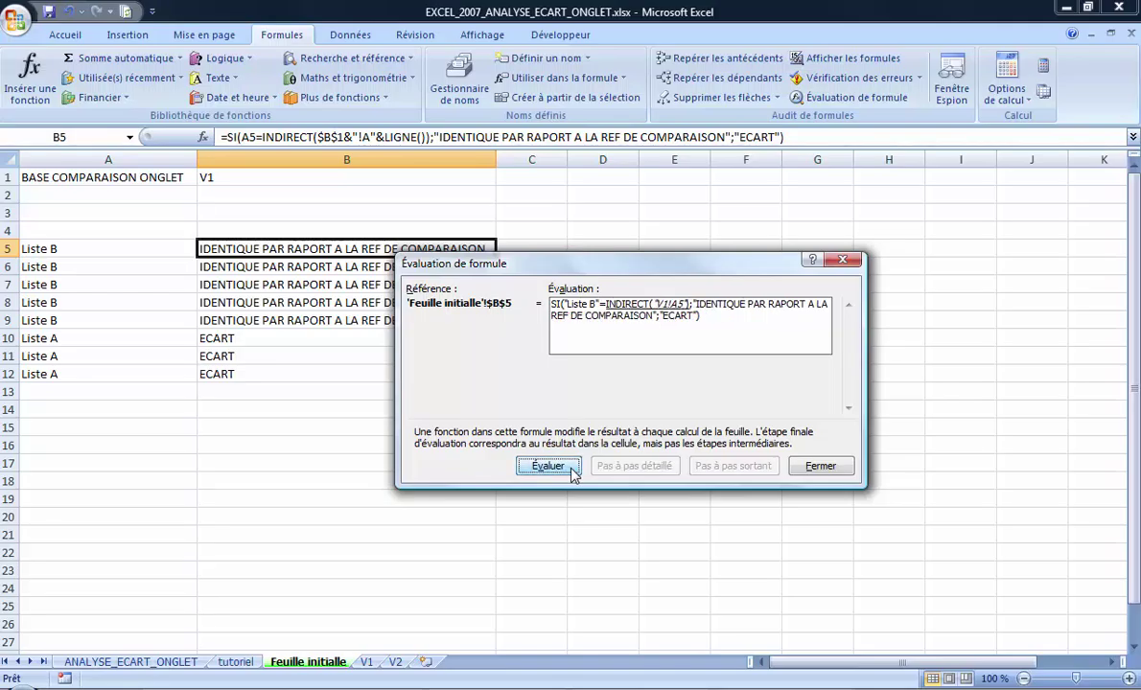
pyautogui.click(548, 466)
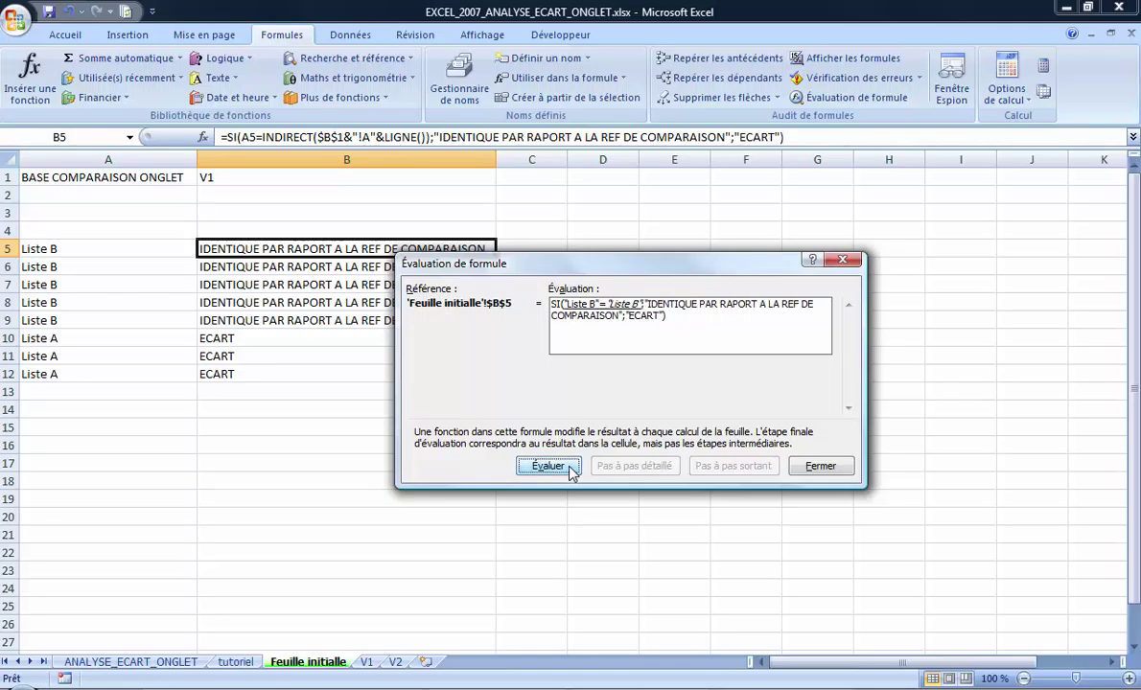
pyautogui.click(549, 466)
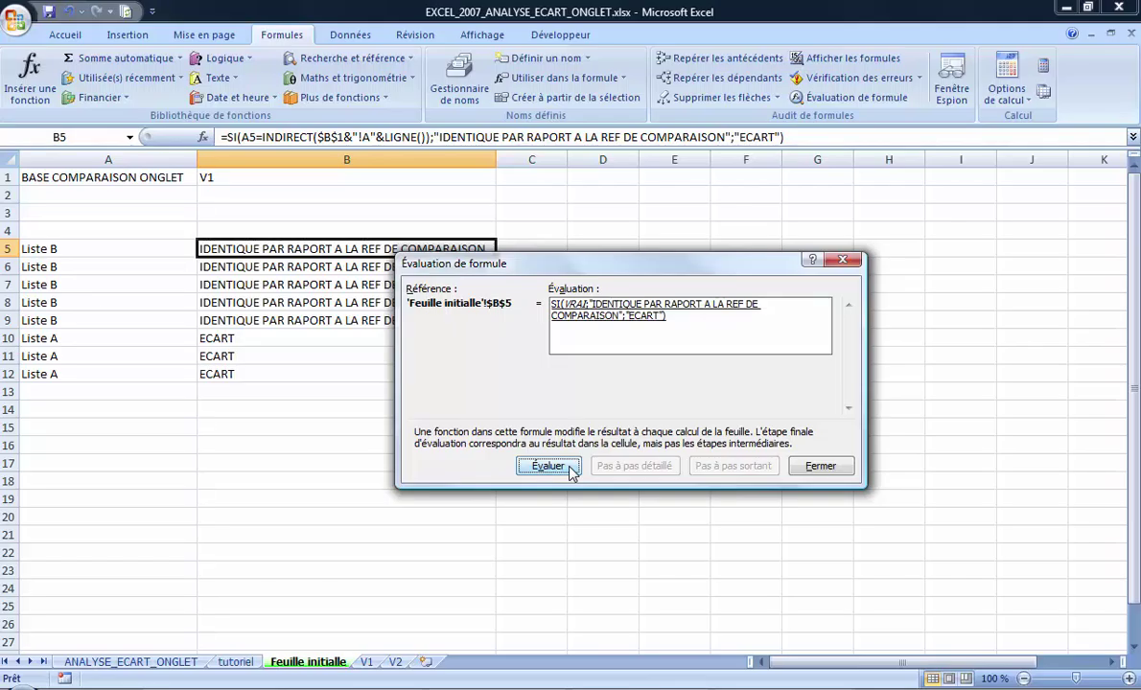
pyautogui.click(548, 466)
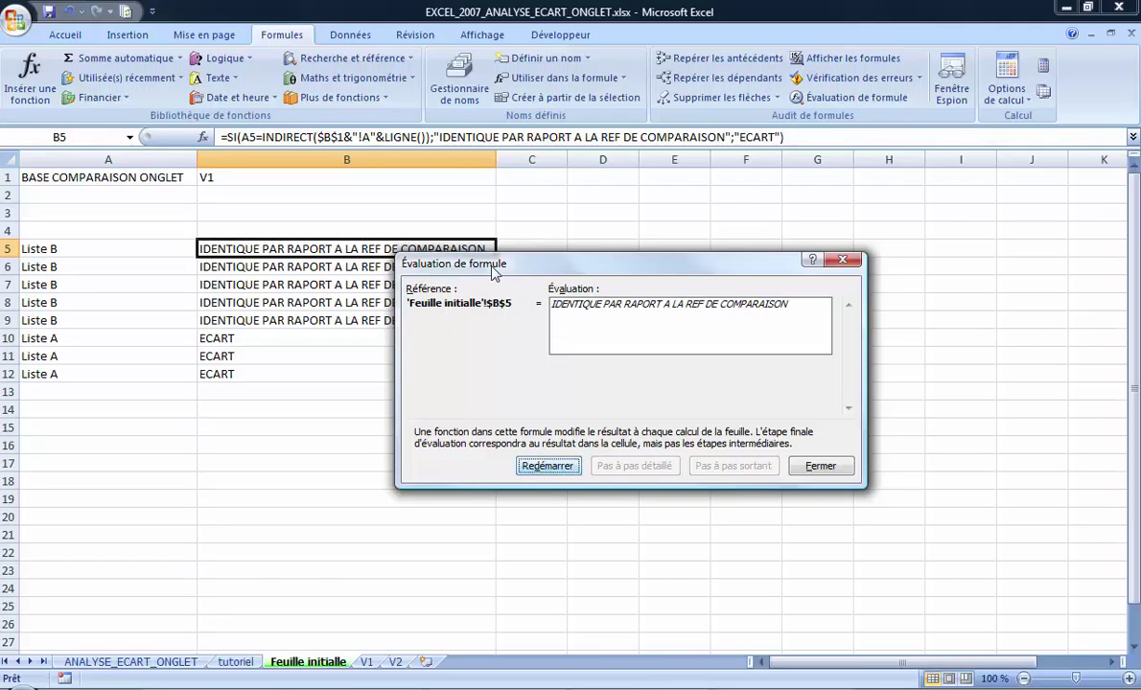
pyautogui.click(841, 467)
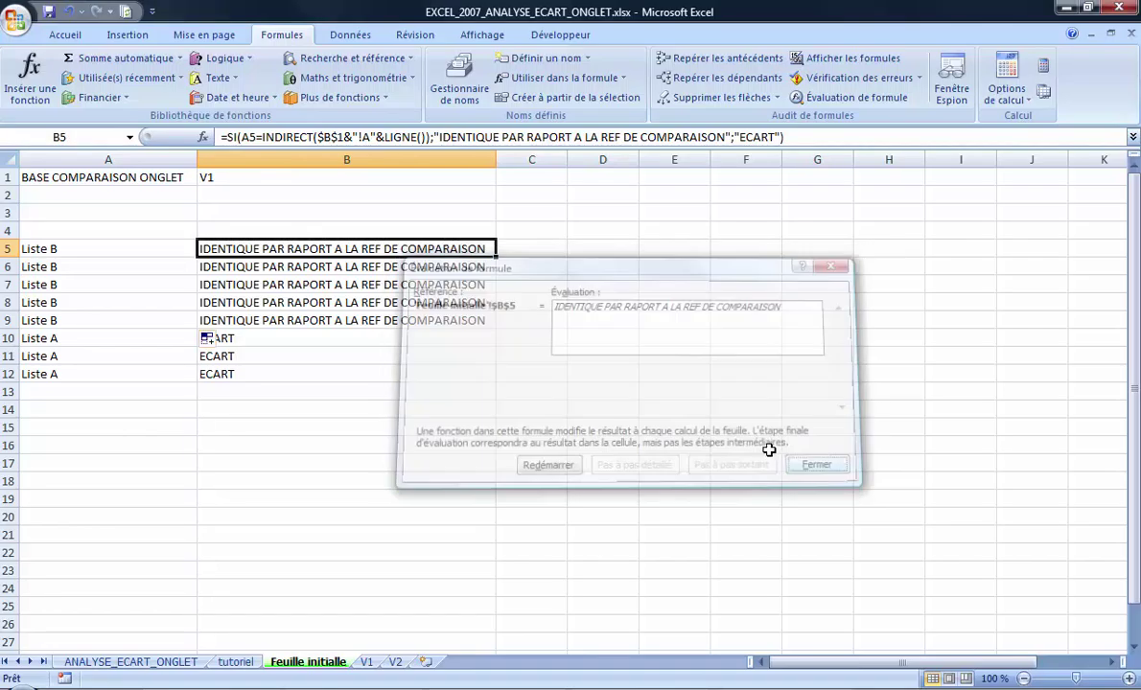
# Extend Liste A from A12 down to A20 and copy the comparison formula from B12 down to B20.
pyautogui.click(611, 447)
pyautogui.scroll(1, 616, 462)
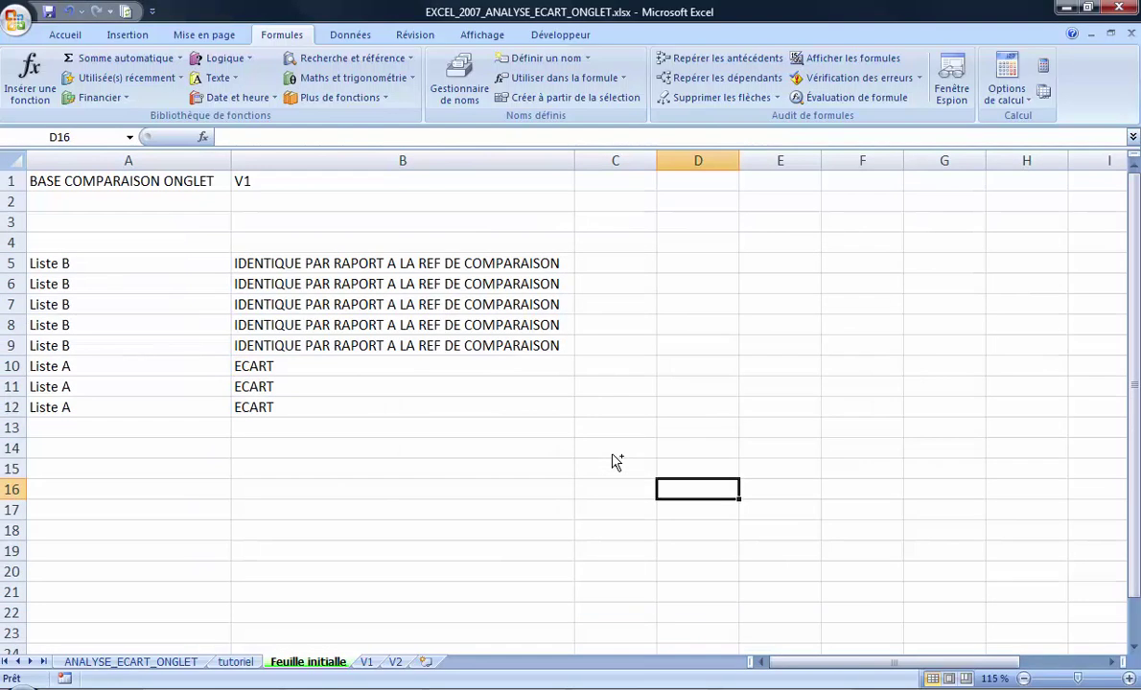
pyautogui.click(331, 409)
pyautogui.click(193, 423)
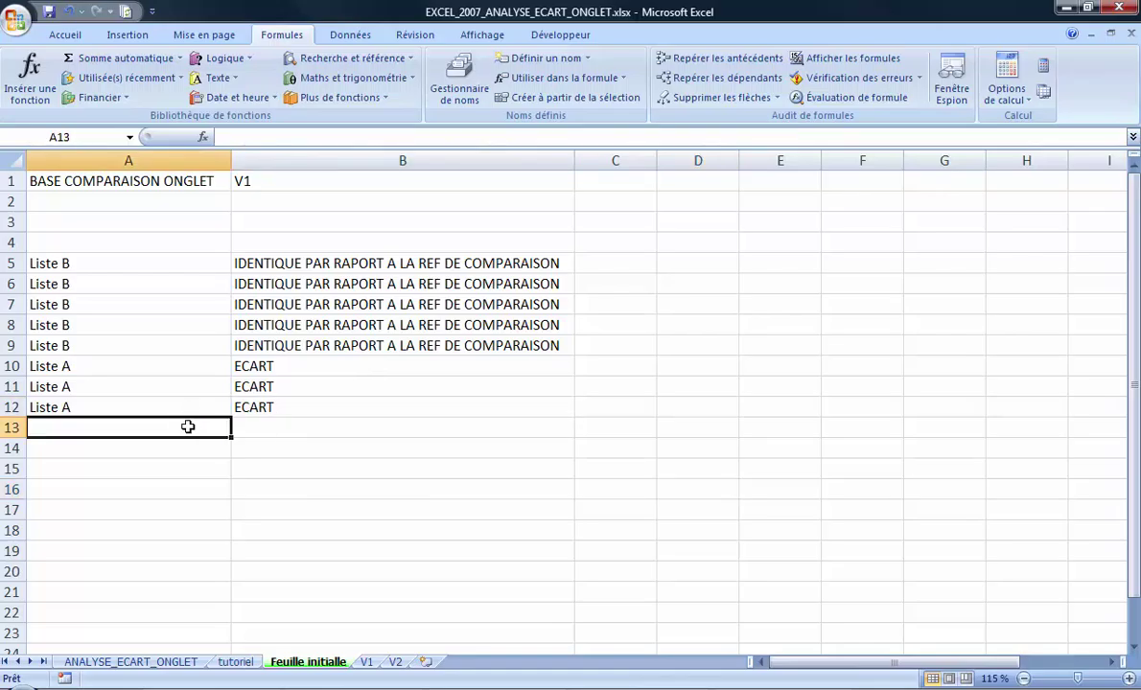
pyautogui.click(178, 401)
pyautogui.moveTo(230, 416); pyautogui.dragTo(211, 578)
pyautogui.click(543, 415)
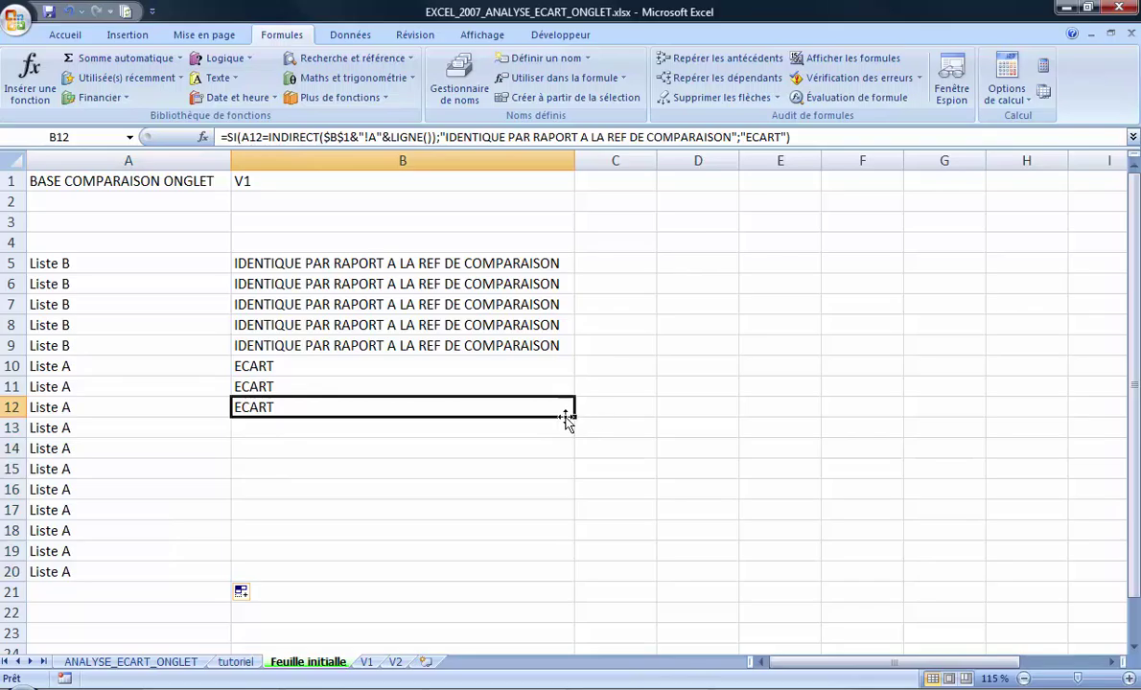
pyautogui.moveTo(575, 419); pyautogui.dragTo(553, 583)
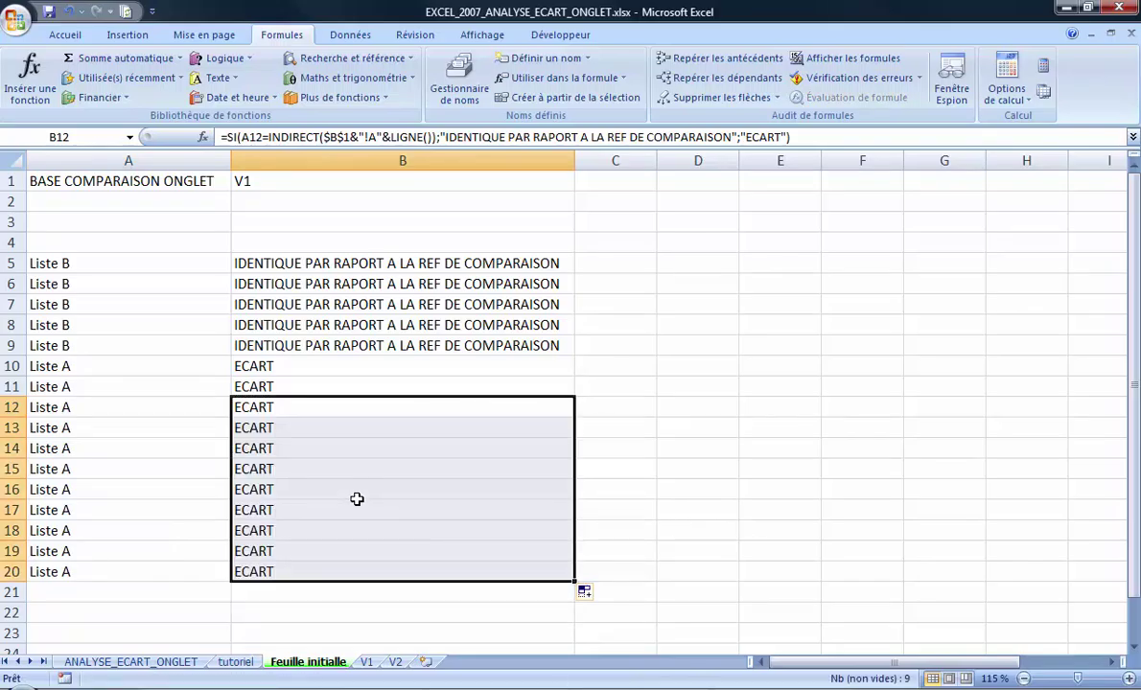
# Extend Liste B on sheet V1 from A12 down to A23, and return to Feuille initialle.
pyautogui.click(366, 662)
pyautogui.click(85, 375)
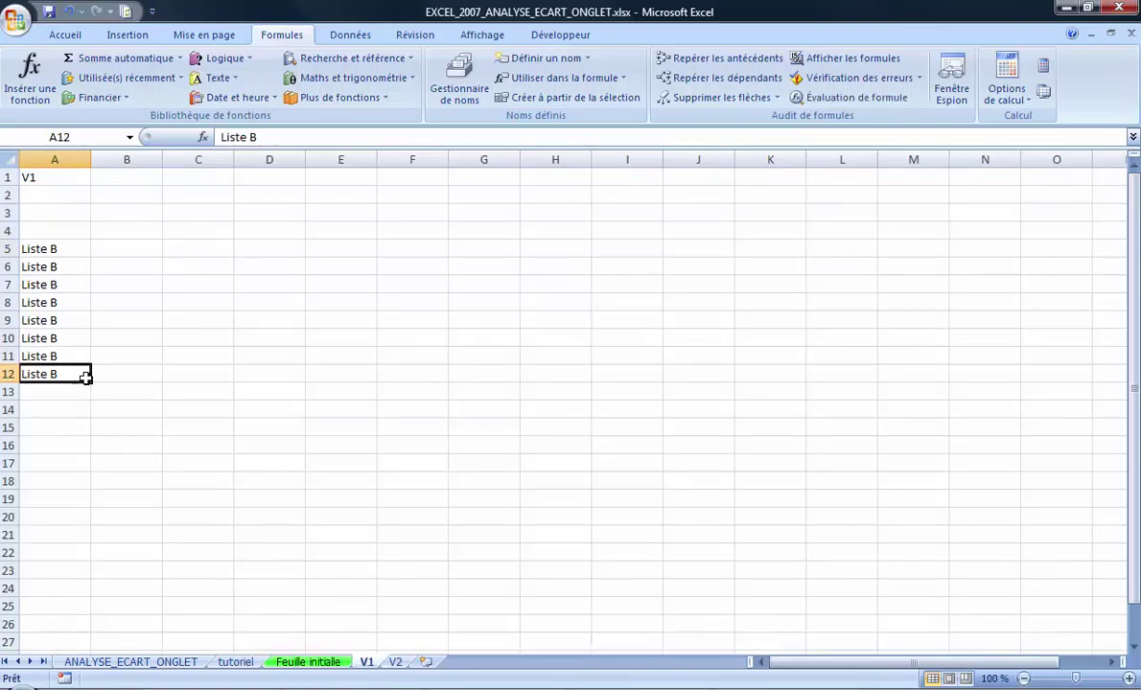
pyautogui.moveTo(85, 377); pyautogui.dragTo(80, 574)
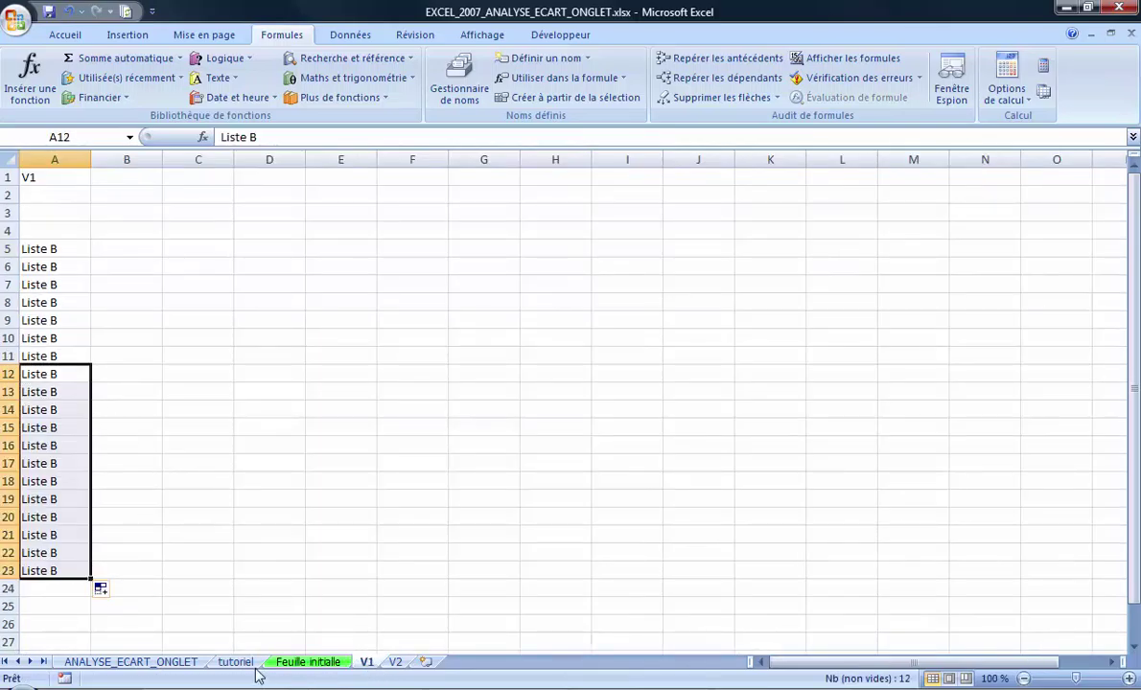
pyautogui.click(307, 662)
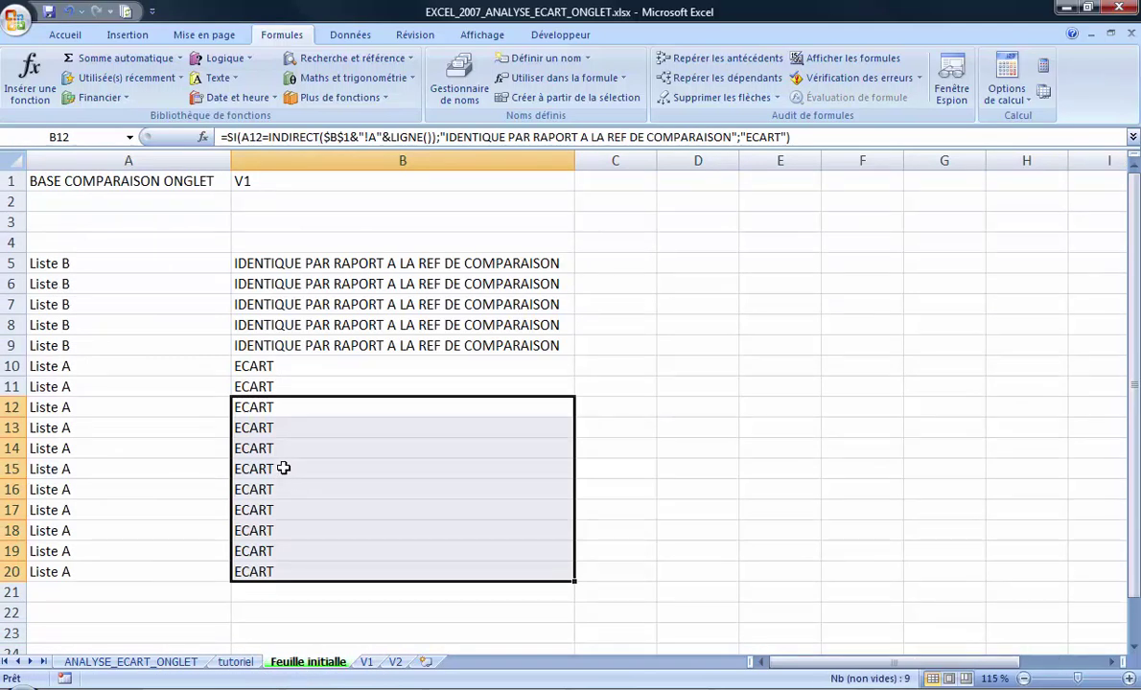
# Change cell A12 to Liste B and fill it down to A20.
pyautogui.doubleClick(129, 406)
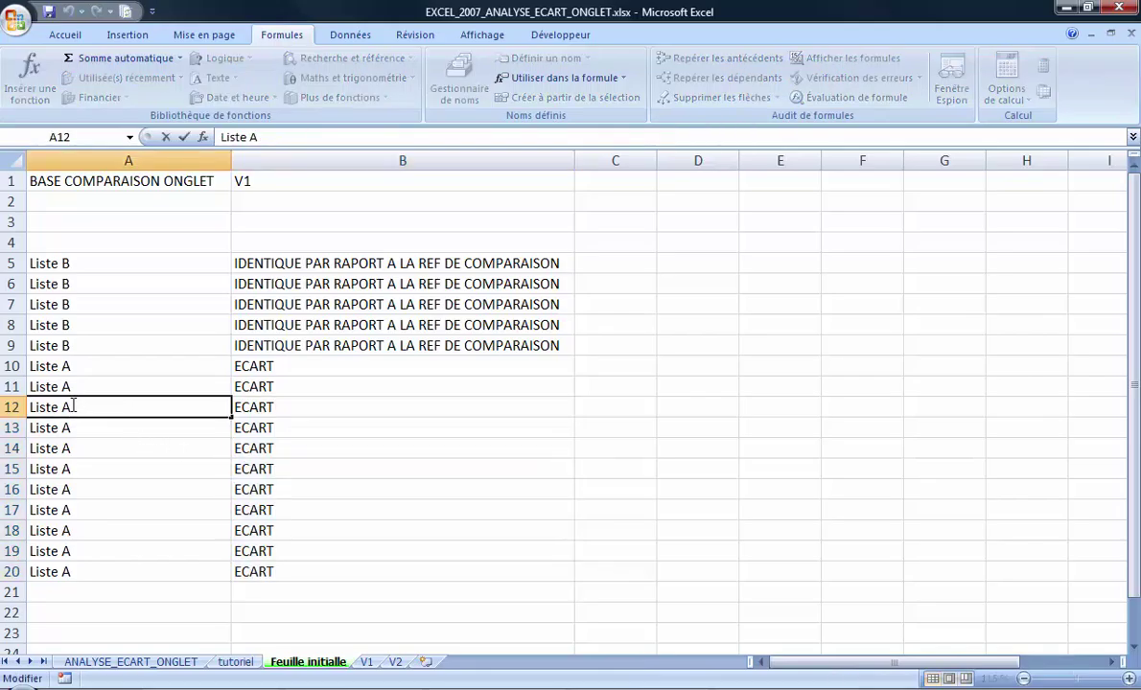
pyautogui.moveTo(73, 407); pyautogui.dragTo(61, 407)
pyautogui.write('B')
pyautogui.press('Return')
pyautogui.click(138, 393)
pyautogui.click(153, 407)
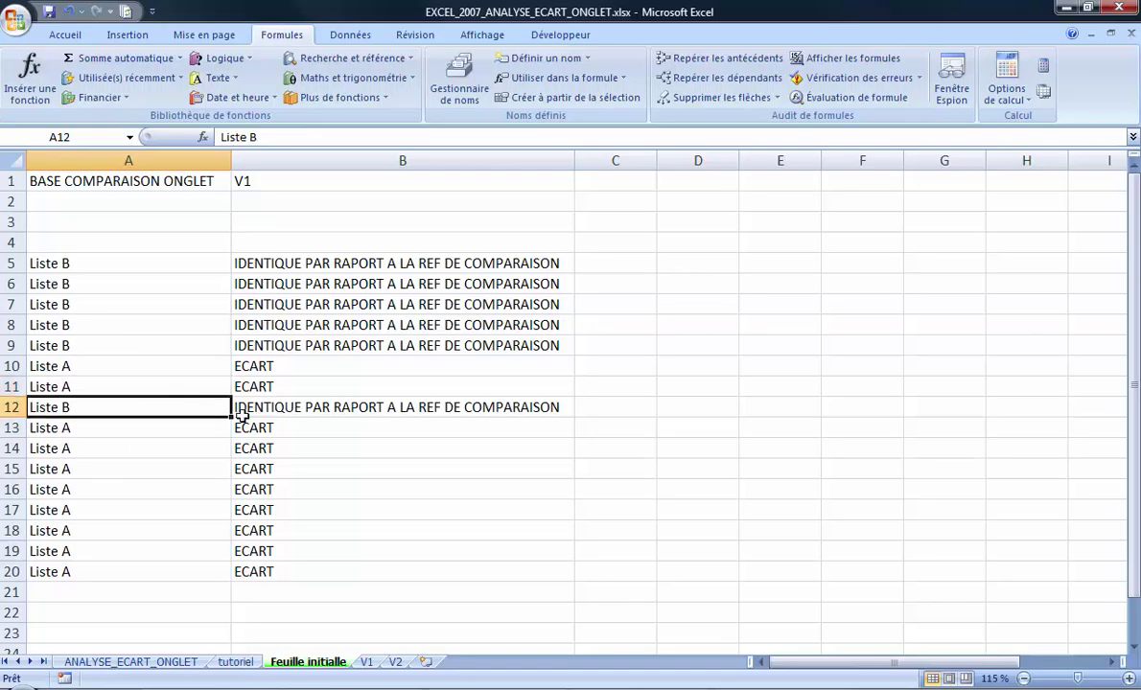
pyautogui.moveTo(231, 417); pyautogui.dragTo(234, 572)
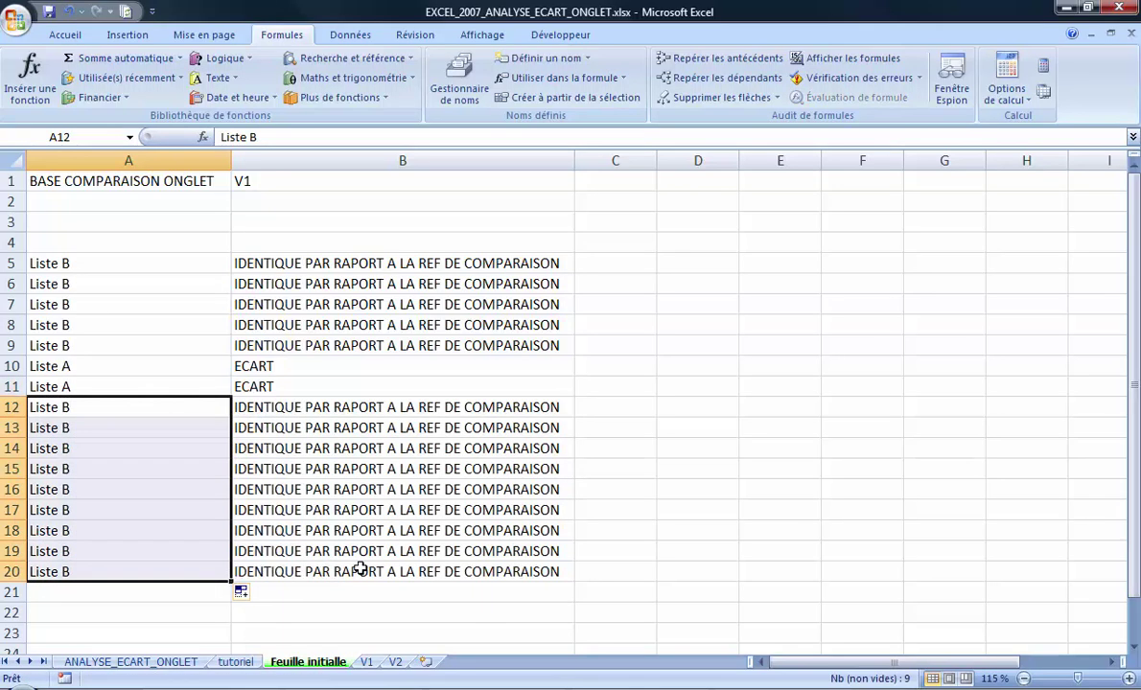
# Examine the formula in B20, comparing the A20 reference with the column letter A inside INDIRECT.
pyautogui.click(360, 570)
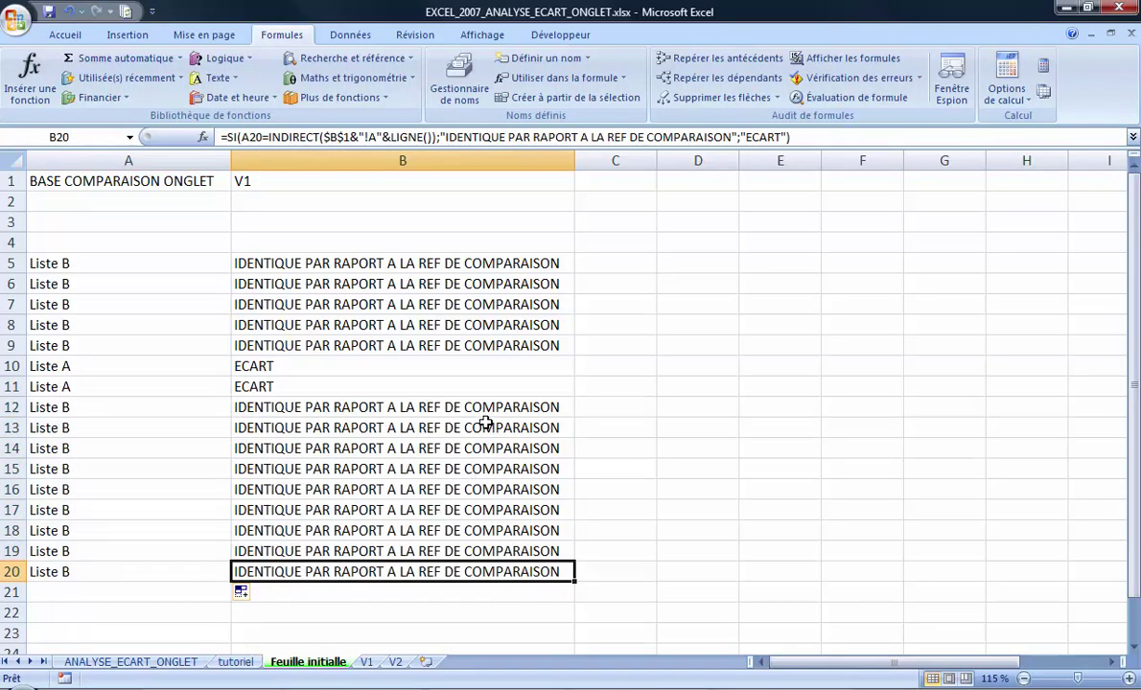
pyautogui.click(253, 137)
pyautogui.moveTo(261, 137)
pyautogui.mouseDown()
pyautogui.moveTo(246, 121)
pyautogui.moveTo(243, 134)
pyautogui.mouseUp()
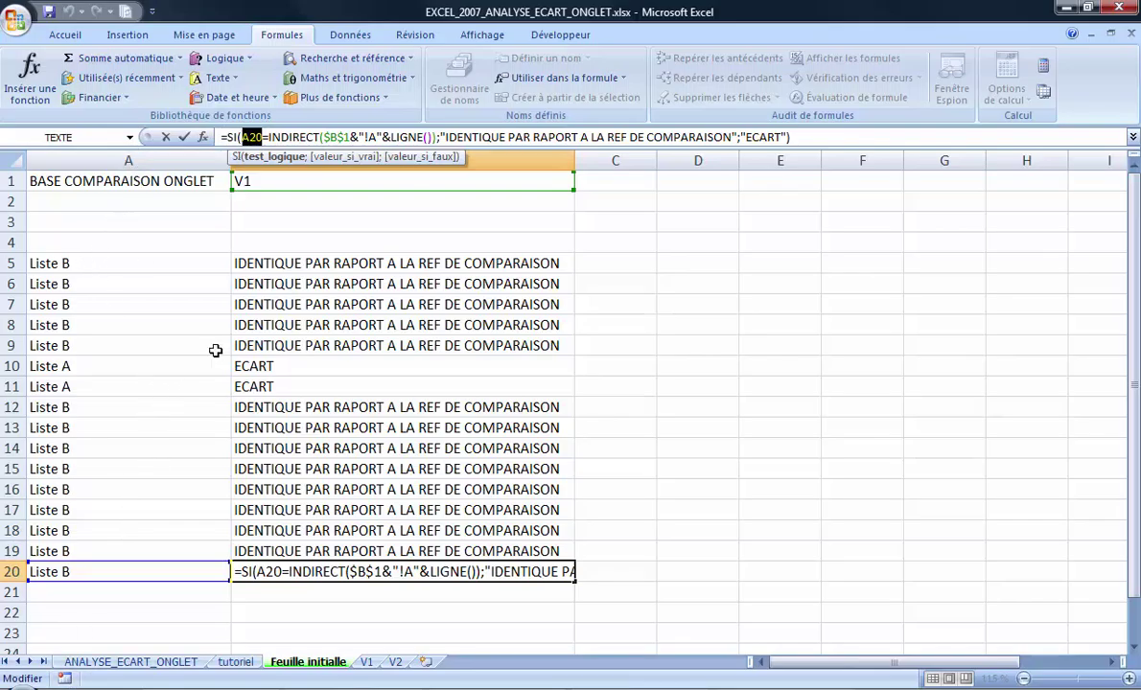
pyautogui.click(840, 140)
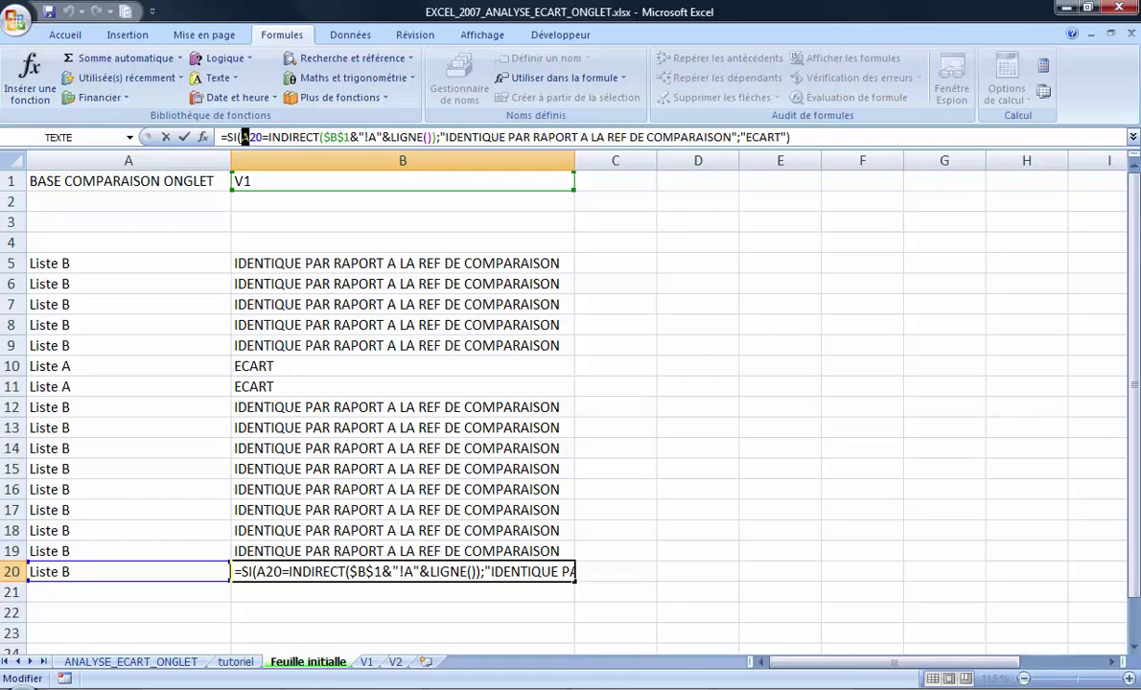
pyautogui.moveTo(242, 137); pyautogui.dragTo(249, 137)
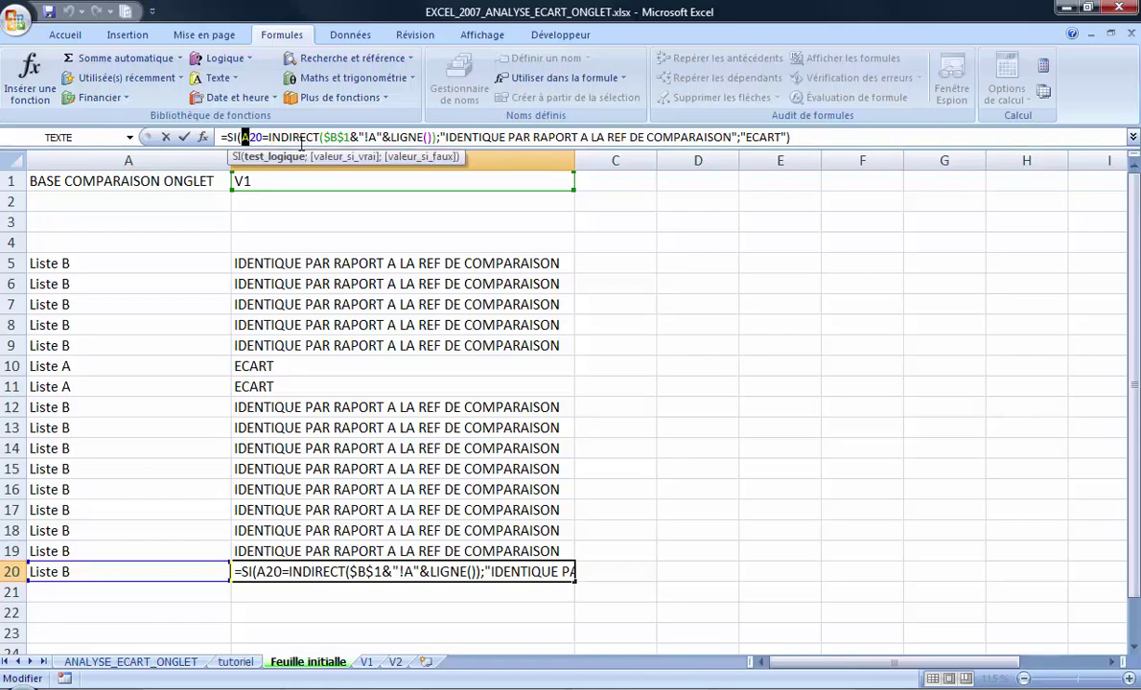
pyautogui.click(373, 137)
pyautogui.doubleClick(372, 137)
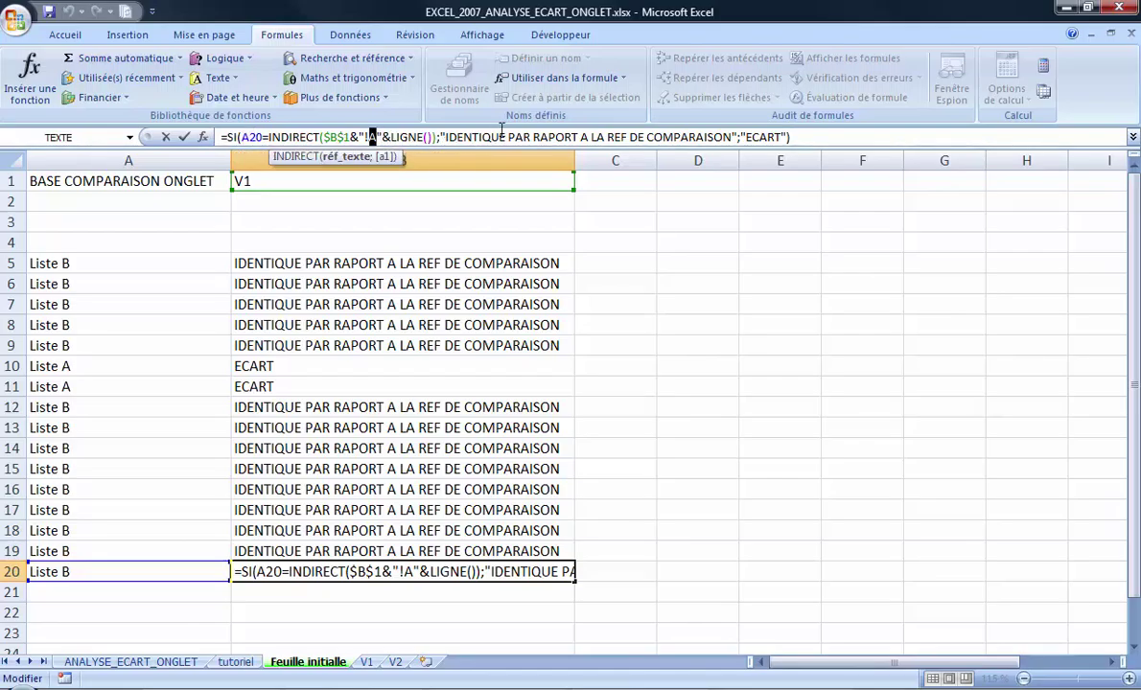
pyautogui.press('Return')
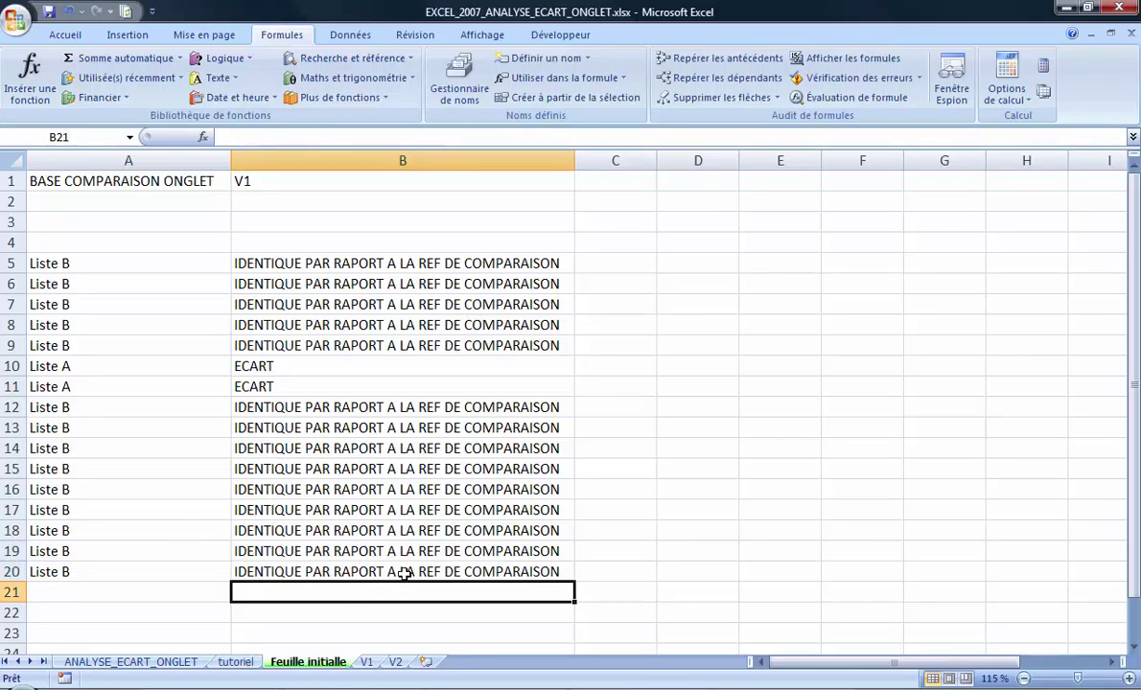
# Select B5:B20 and examine the logical test and the two result texts of the SI formula, without editing it.
pyautogui.moveTo(410, 273); pyautogui.dragTo(417, 572)
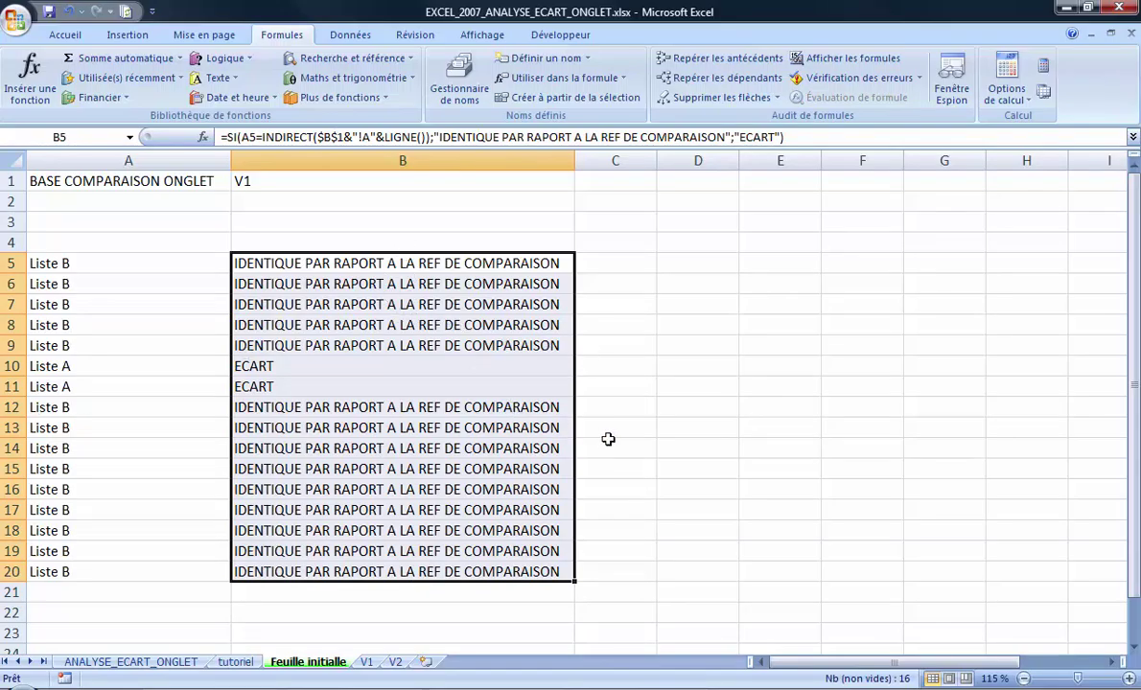
pyautogui.click(430, 137)
pyautogui.keyDown('shift'); pyautogui.click(864, 136); pyautogui.keyUp('shift')
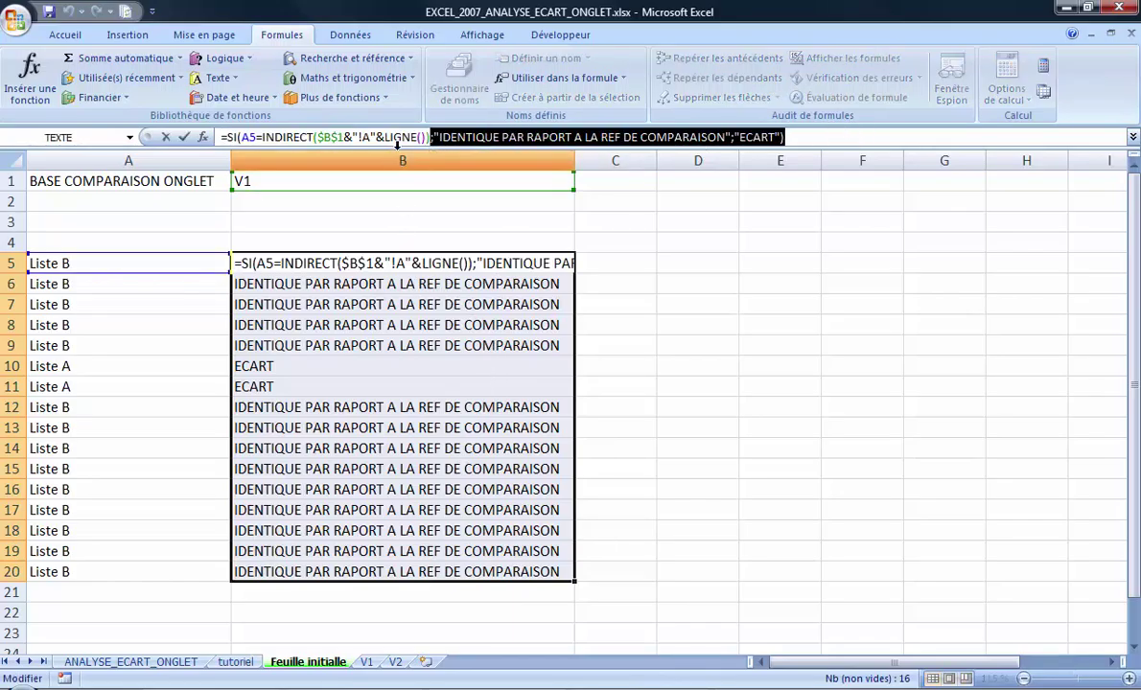
pyautogui.moveTo(430, 137); pyautogui.dragTo(211, 168)
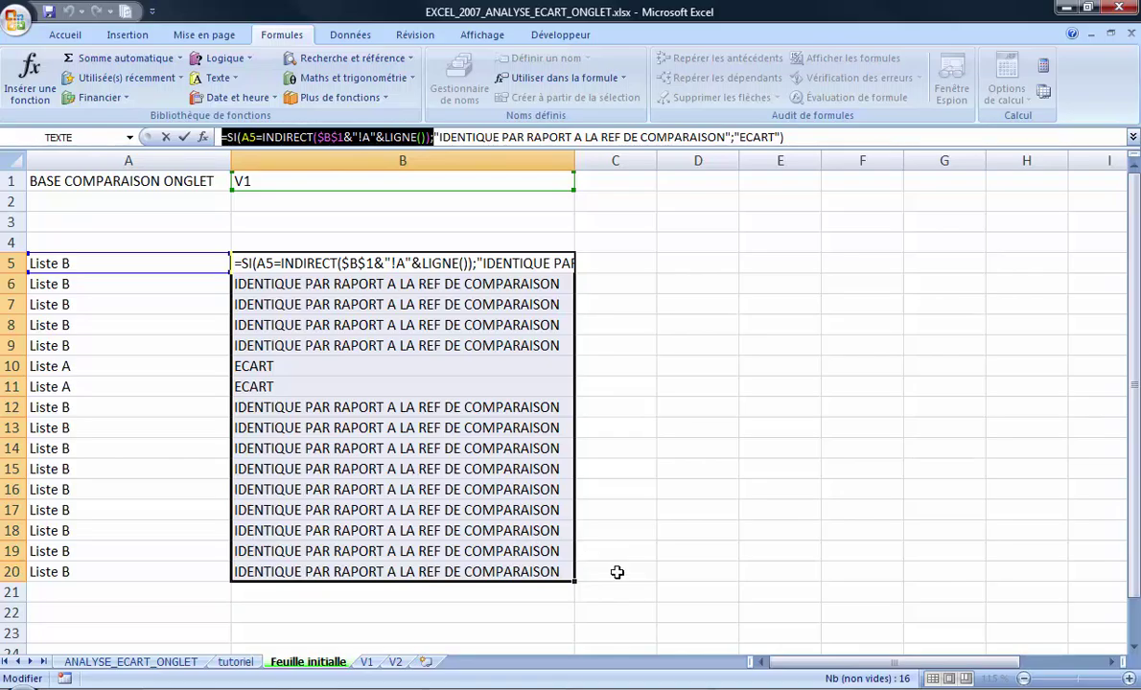
pyautogui.press('Escape')
pyautogui.click(780, 403)
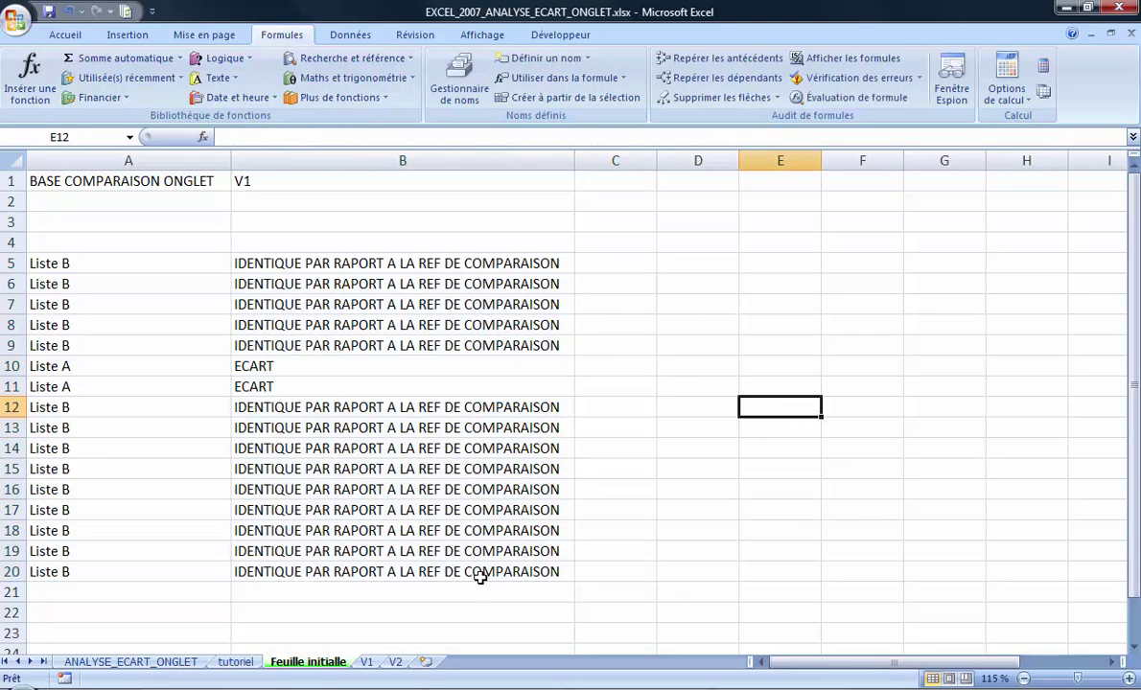